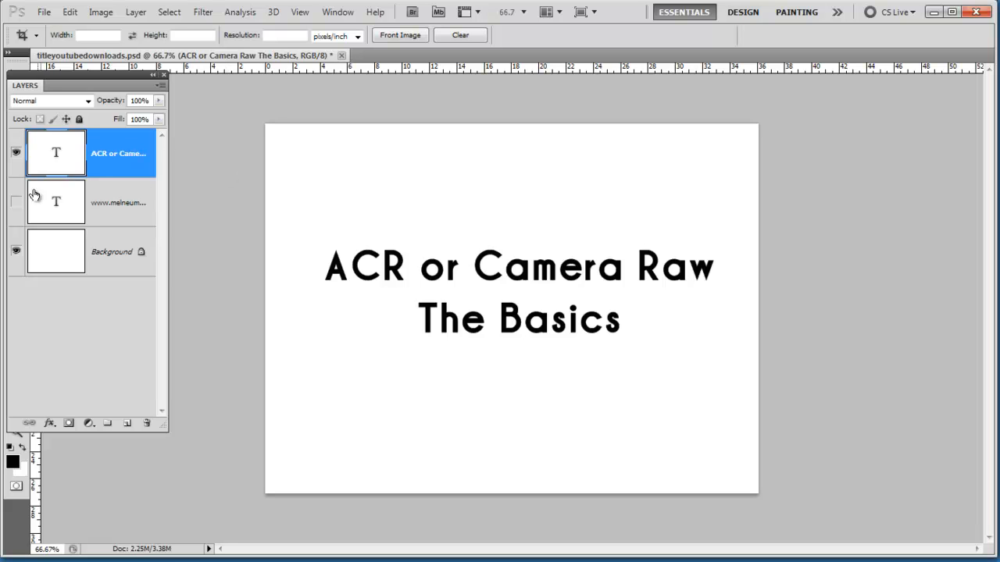
Hide the "ACR or Camera Raw The Basics" title layer and show the web address text layer
{"action": "left_click", "coordinate": [16, 154]}
{"action": "left_click", "coordinate": [15, 203]}
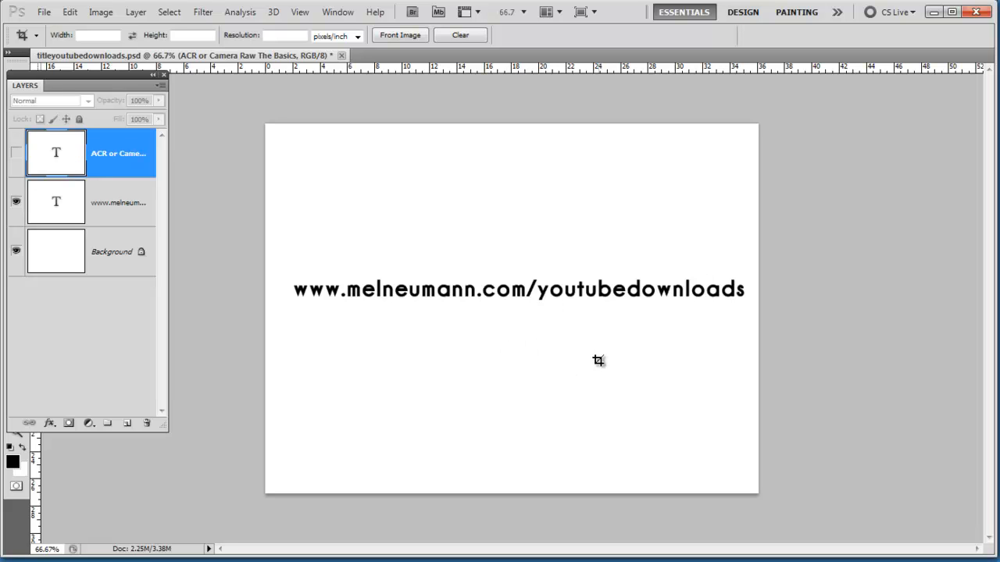
Open the recently used raw photo _MG_8172.CR2 in Camera Raw
{"action": "left_click", "coordinate": [44, 12]}
{"action": "mouse_move", "coordinate": [69, 111]}
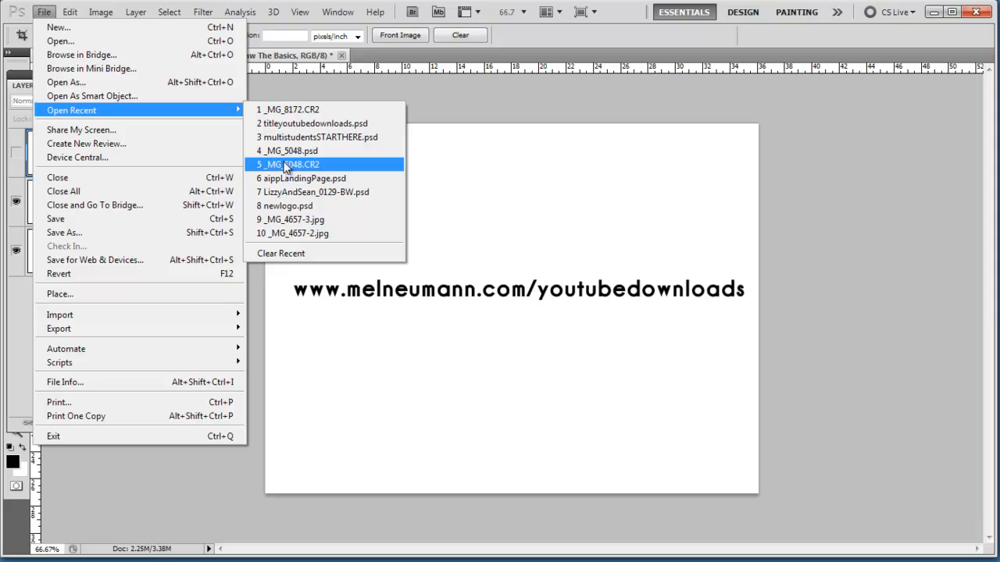
{"action": "left_click", "coordinate": [287, 110]}
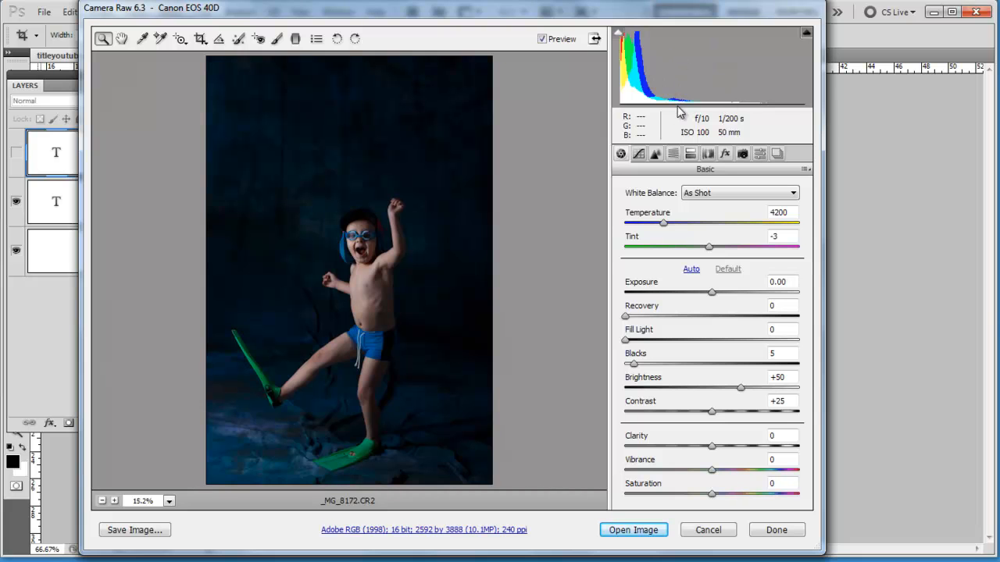
Brighten the raw photo by setting Exposure to +1.50
{"action": "left_click", "coordinate": [381, 271]}
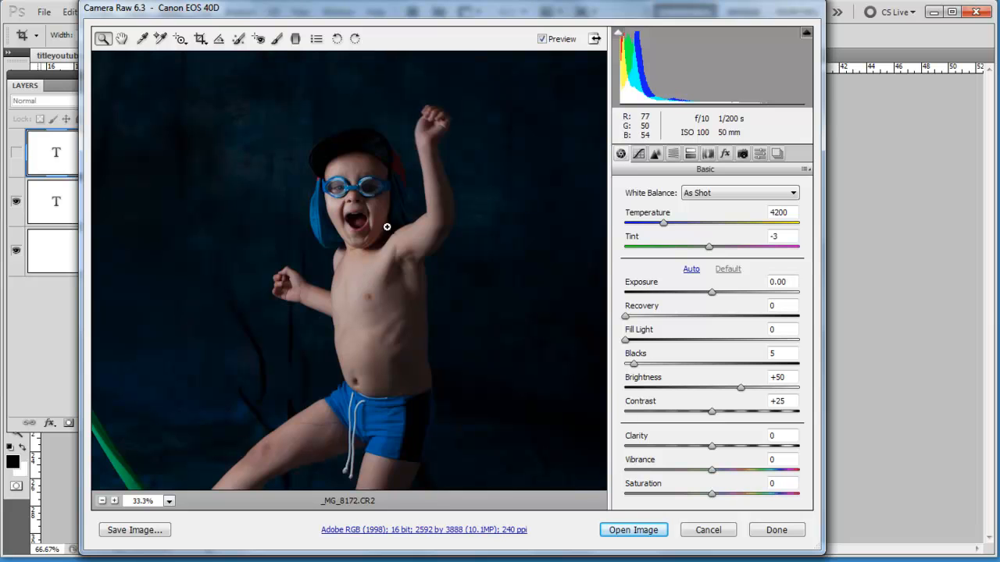
{"action": "left_click", "coordinate": [363, 220]}
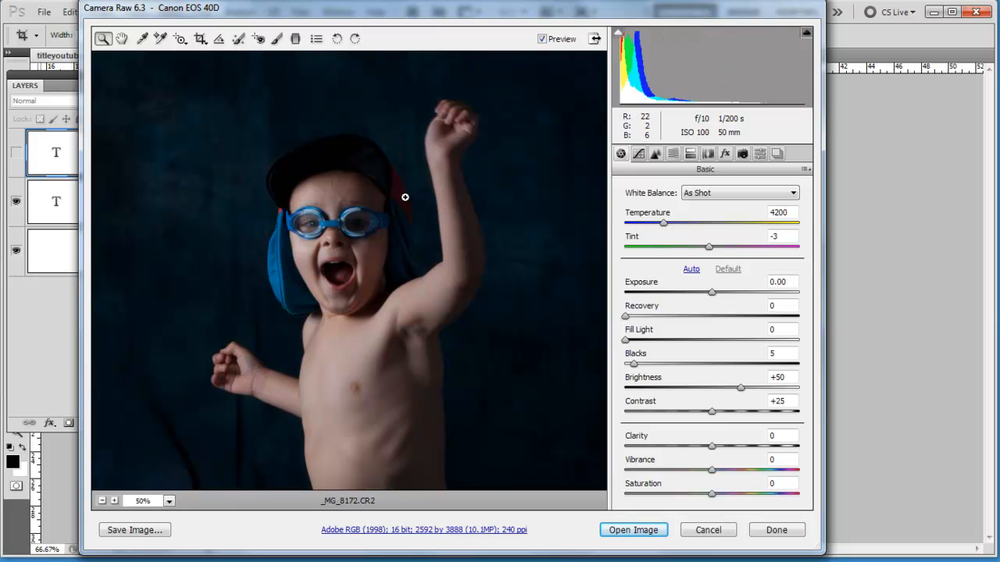
{"action": "left_click", "coordinate": [402, 271], "text": "alt"}
{"action": "left_click", "coordinate": [398, 274], "text": "alt"}
{"action": "left_click", "coordinate": [398, 274], "text": "alt"}
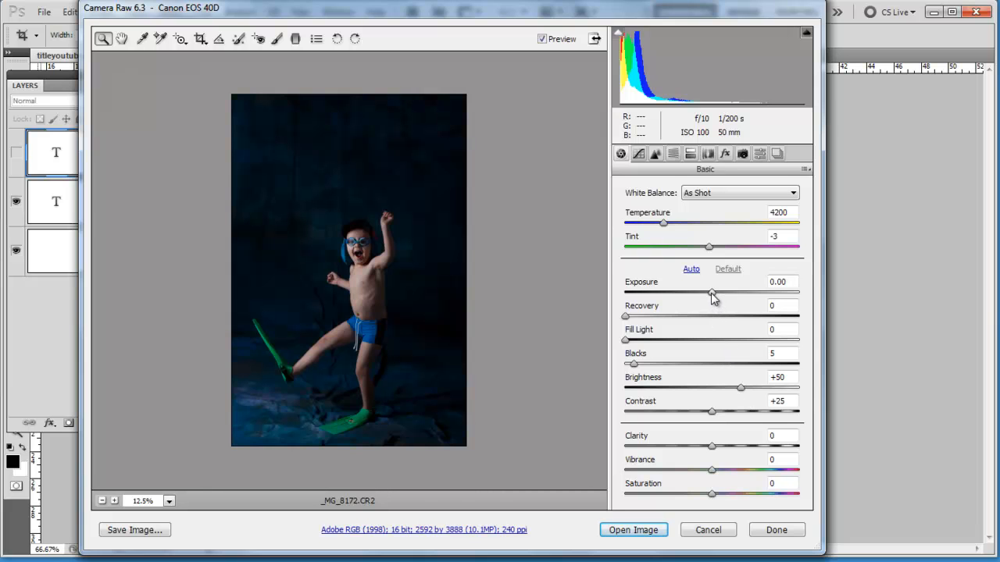
{"action": "mouse_move", "coordinate": [710, 293]}
{"action": "left_mouse_down"}
{"action": "mouse_move", "coordinate": [769, 305]}
{"action": "mouse_move", "coordinate": [690, 301]}
{"action": "mouse_move", "coordinate": [785, 309]}
{"action": "mouse_move", "coordinate": [725, 304]}
{"action": "mouse_move", "coordinate": [785, 311]}
{"action": "mouse_move", "coordinate": [731, 313]}
{"action": "mouse_move", "coordinate": [794, 323]}
{"action": "mouse_move", "coordinate": [739, 325]}
{"action": "mouse_move", "coordinate": [713, 299]}
{"action": "left_mouse_up"}
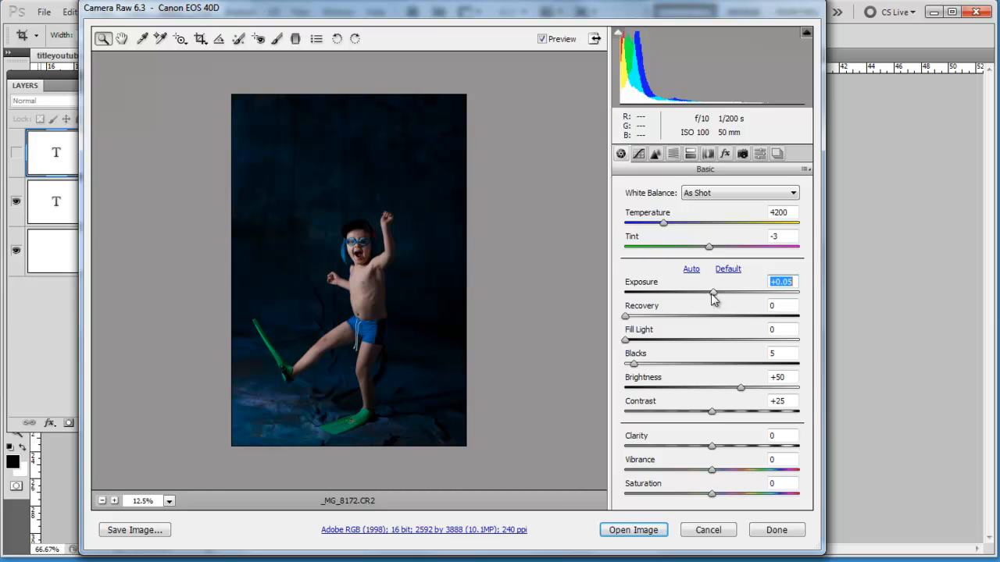
{"action": "left_click_drag", "start_coordinate": [713, 294], "coordinate": [746, 300]}
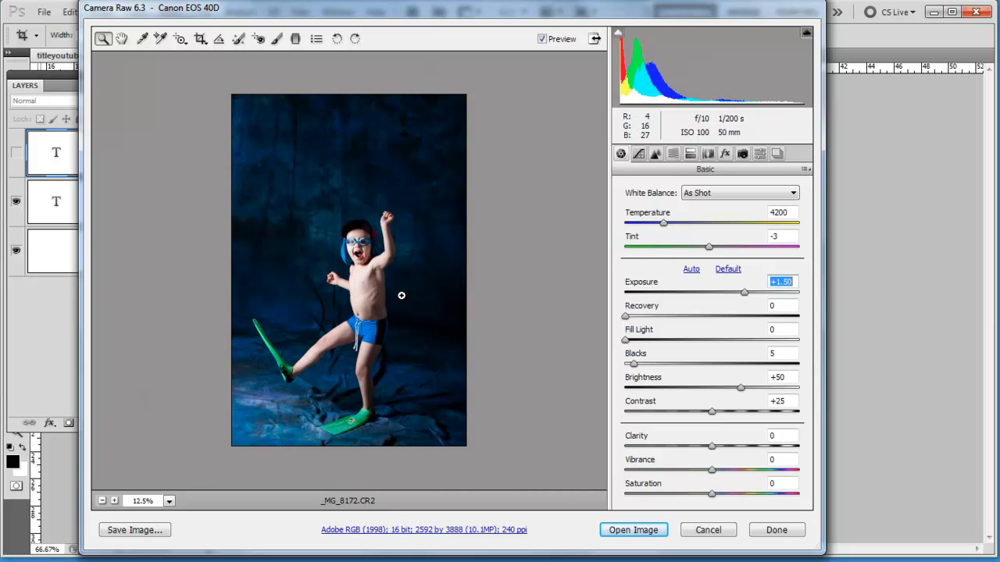
Set Blacks to 0 while previewing the shadow clipping on the photo
{"action": "left_click", "coordinate": [634, 366], "text": "alt"}
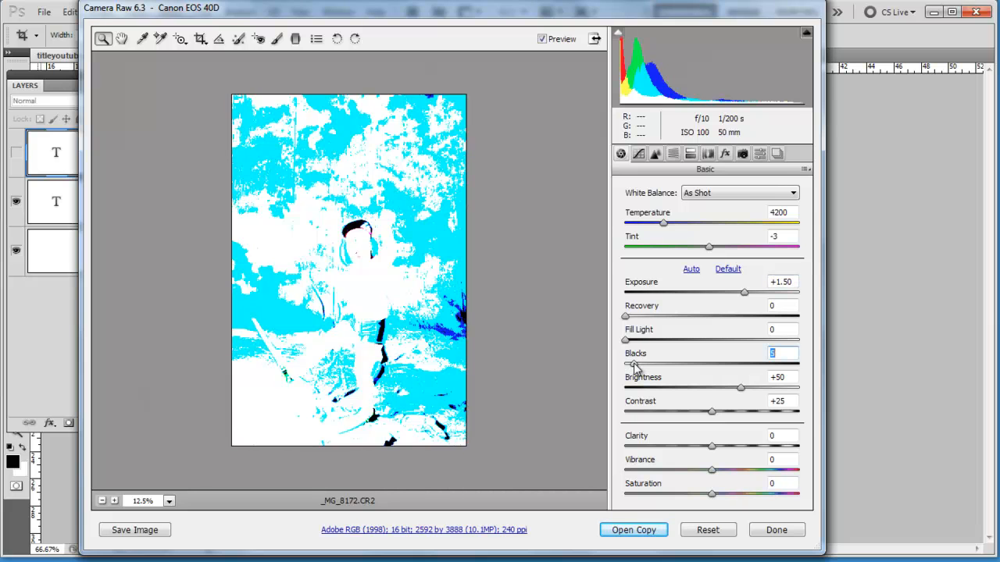
{"action": "left_click_drag", "start_coordinate": [635, 367], "coordinate": [626, 369]}
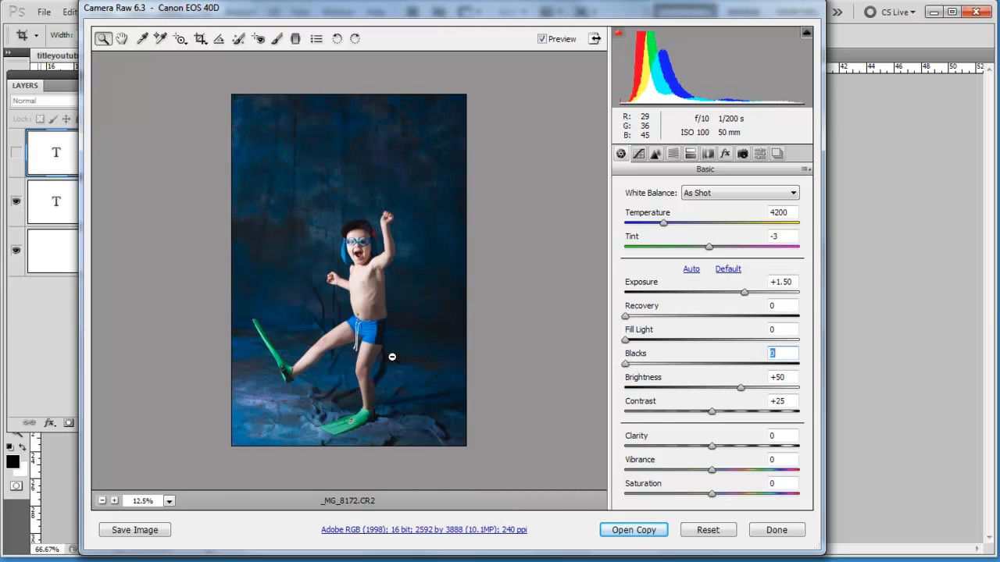
{"action": "left_click", "coordinate": [627, 366], "text": "alt"}
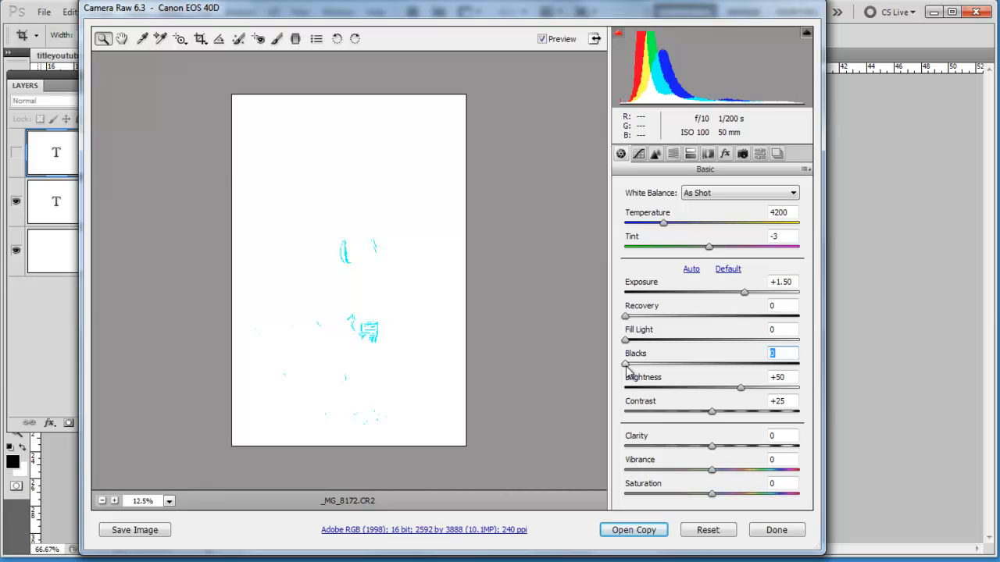
{"action": "left_click_drag", "start_coordinate": [627, 373], "coordinate": [627, 373]}
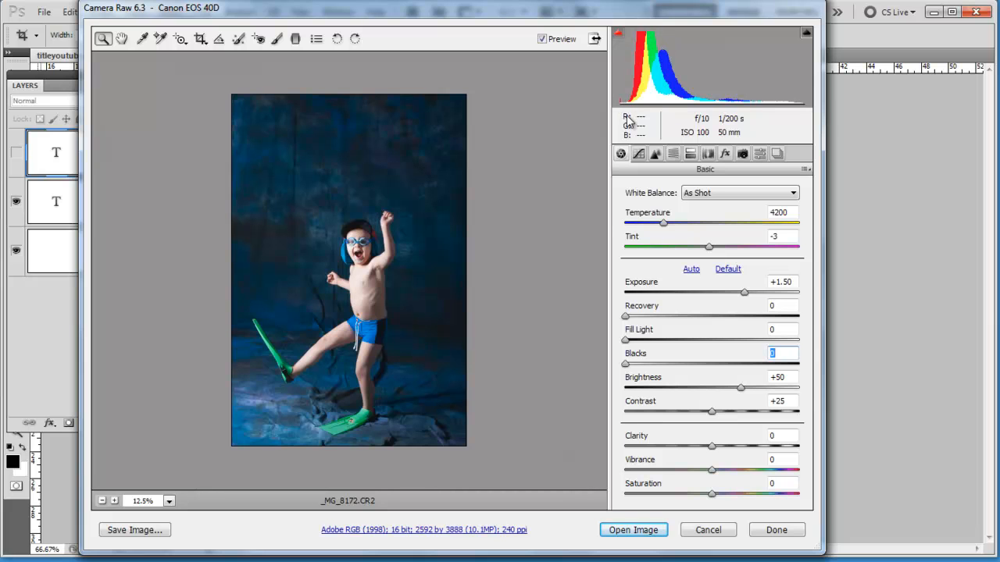
Lower Brightness to +25 and warm the white balance by setting Temperature to 4950
{"action": "left_click", "coordinate": [330, 279]}
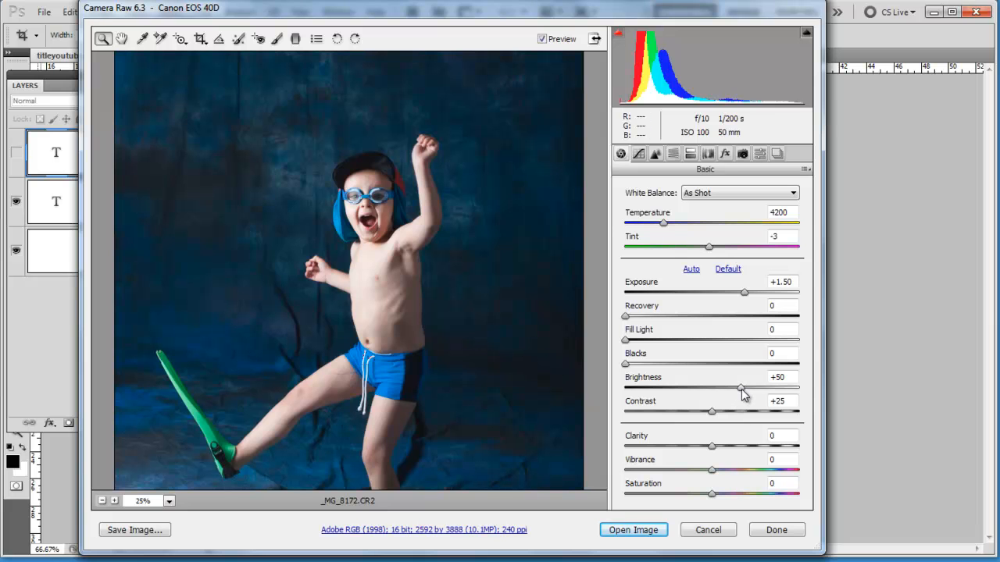
{"action": "mouse_move", "coordinate": [734, 395]}
{"action": "left_mouse_down"}
{"action": "mouse_move", "coordinate": [717, 399]}
{"action": "mouse_move", "coordinate": [788, 393]}
{"action": "mouse_move", "coordinate": [719, 393]}
{"action": "mouse_move", "coordinate": [763, 394]}
{"action": "mouse_move", "coordinate": [721, 402]}
{"action": "mouse_move", "coordinate": [750, 401]}
{"action": "mouse_move", "coordinate": [726, 413]}
{"action": "left_mouse_up"}
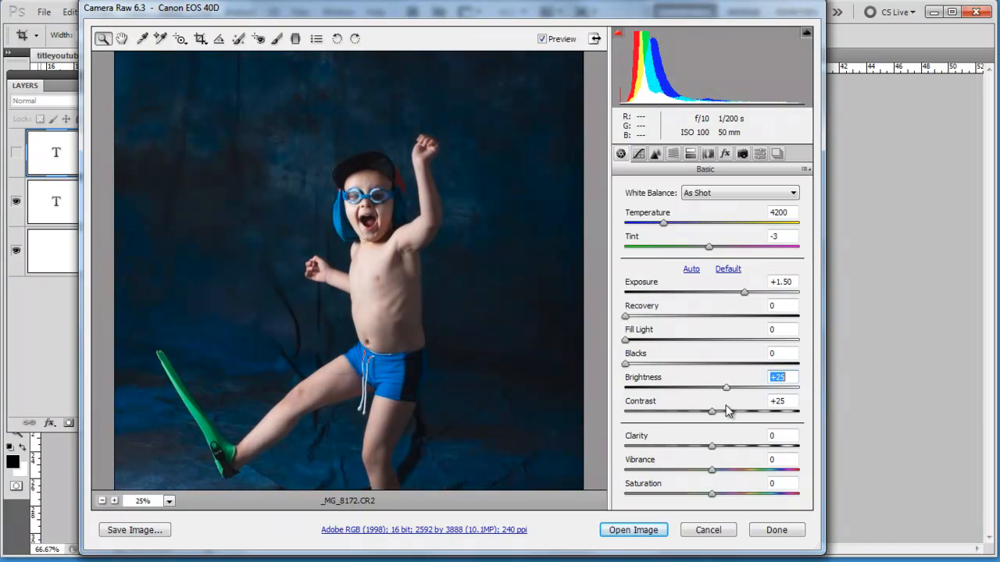
{"action": "left_click", "coordinate": [452, 286], "text": "alt"}
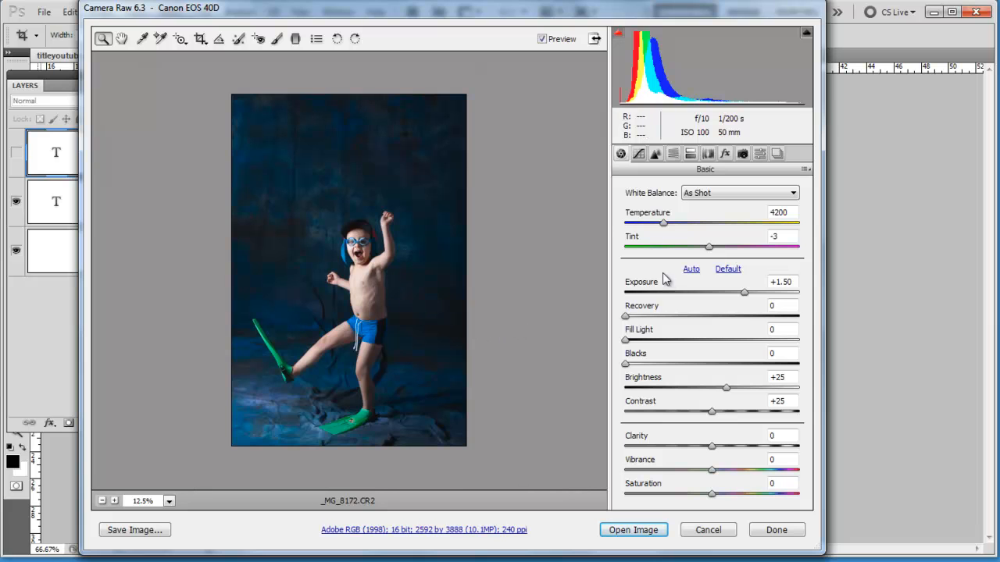
{"action": "left_click", "coordinate": [664, 226]}
{"action": "left_click_drag", "start_coordinate": [663, 222], "coordinate": [678, 229]}
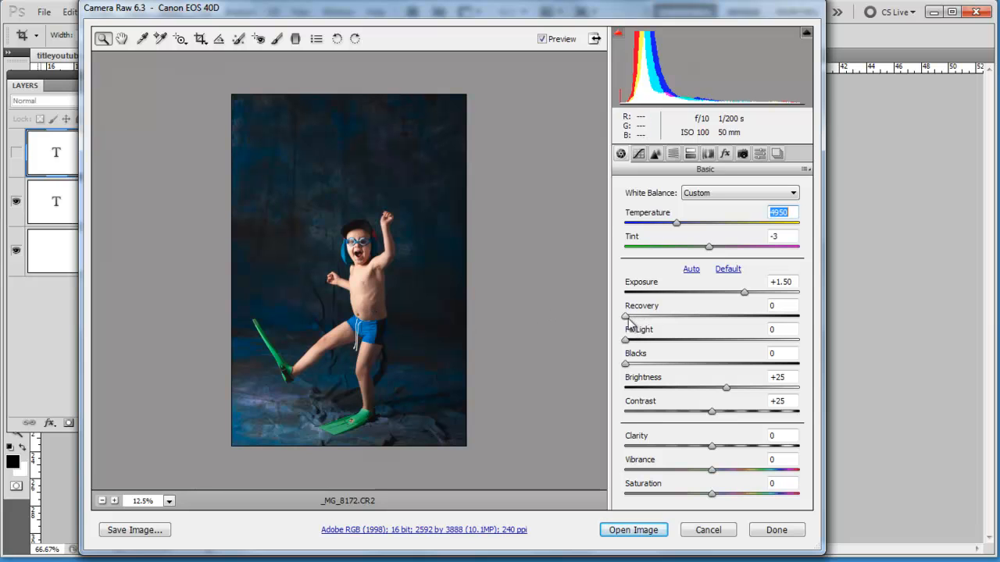
Lighten the photo's shadows slightly by setting Fill Light to 7
{"action": "left_click", "coordinate": [355, 275]}
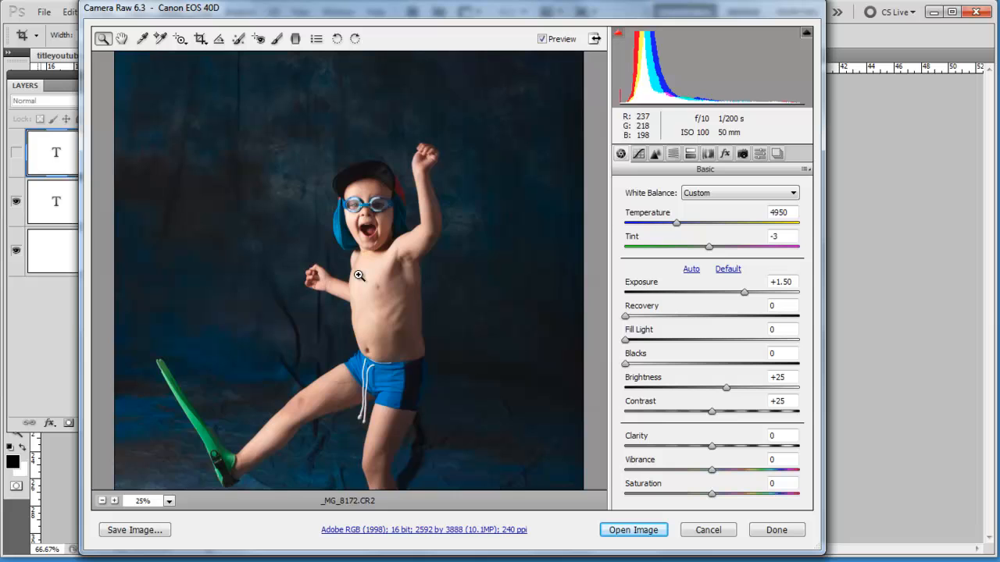
{"action": "left_click", "coordinate": [375, 206]}
{"action": "mouse_move", "coordinate": [627, 320]}
{"action": "left_mouse_down"}
{"action": "mouse_move", "coordinate": [740, 321]}
{"action": "mouse_move", "coordinate": [630, 316]}
{"action": "left_mouse_up"}
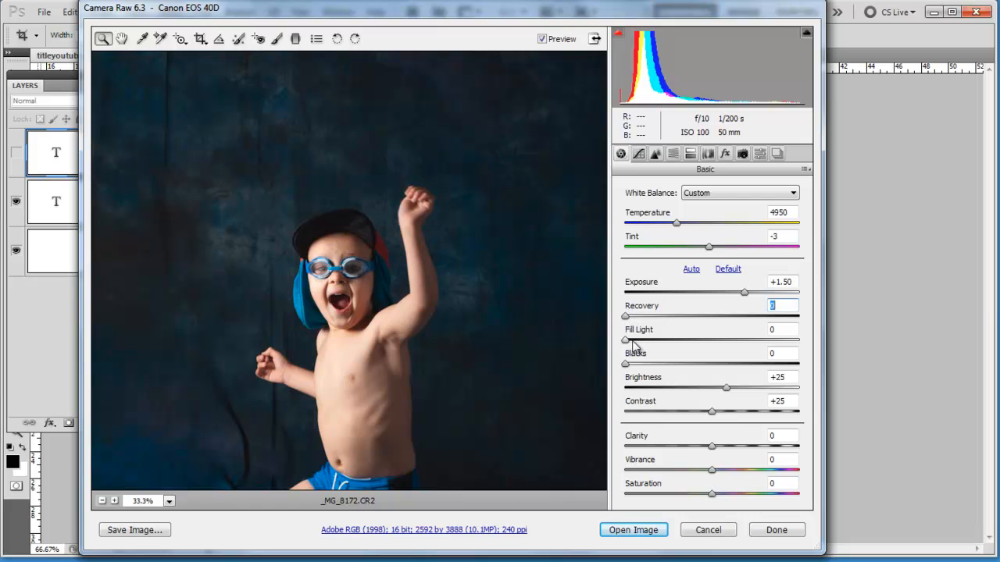
{"action": "left_click_drag", "start_coordinate": [625, 342], "coordinate": [681, 345]}
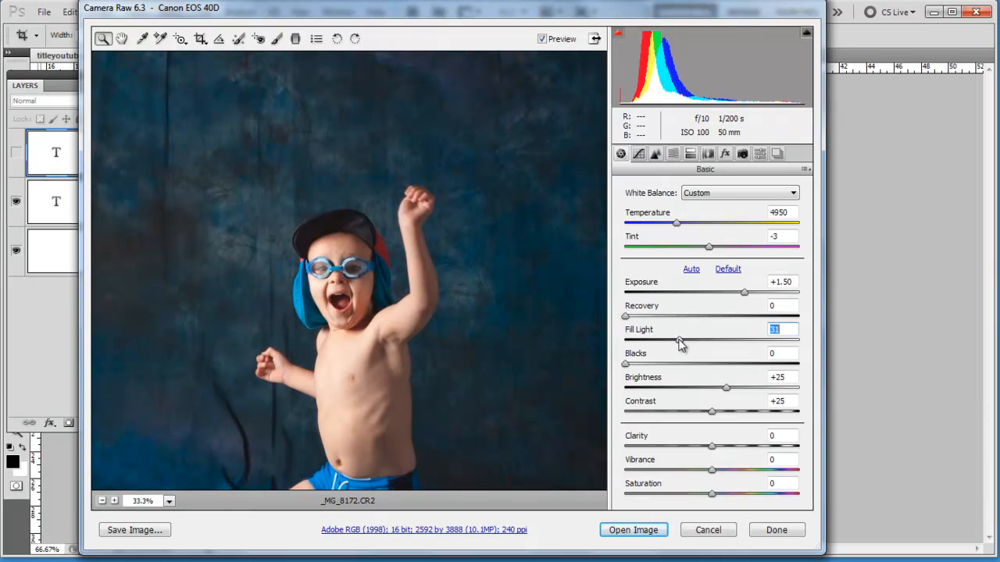
{"action": "left_click", "coordinate": [449, 353], "text": "alt"}
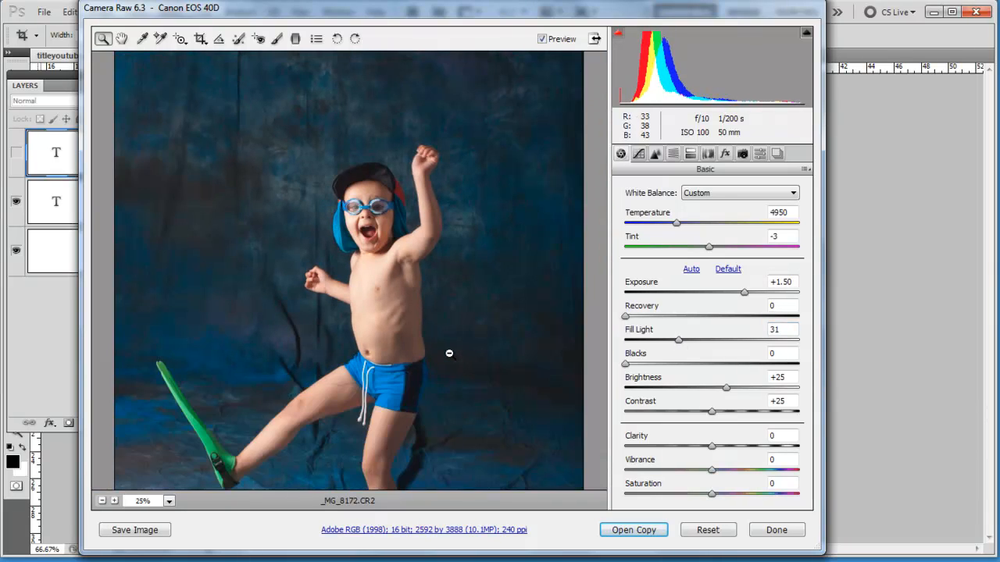
{"action": "left_click", "coordinate": [449, 353], "text": "alt"}
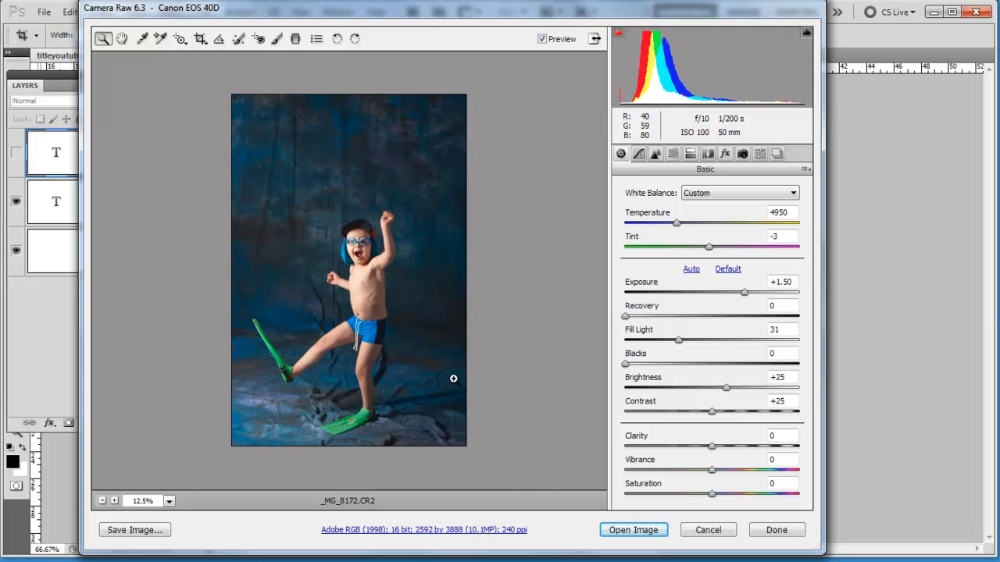
{"action": "left_click_drag", "start_coordinate": [681, 339], "coordinate": [638, 349]}
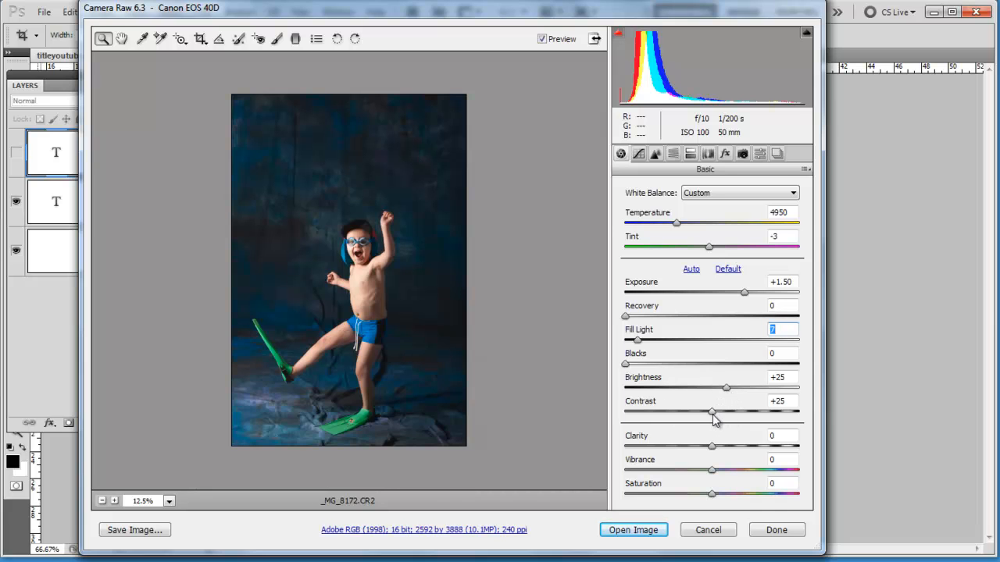
Reduce Contrast to +18 and Saturation to -13
{"action": "mouse_move", "coordinate": [713, 416]}
{"action": "left_mouse_down"}
{"action": "mouse_move", "coordinate": [772, 416]}
{"action": "mouse_move", "coordinate": [654, 417]}
{"action": "mouse_move", "coordinate": [704, 416]}
{"action": "left_mouse_up"}
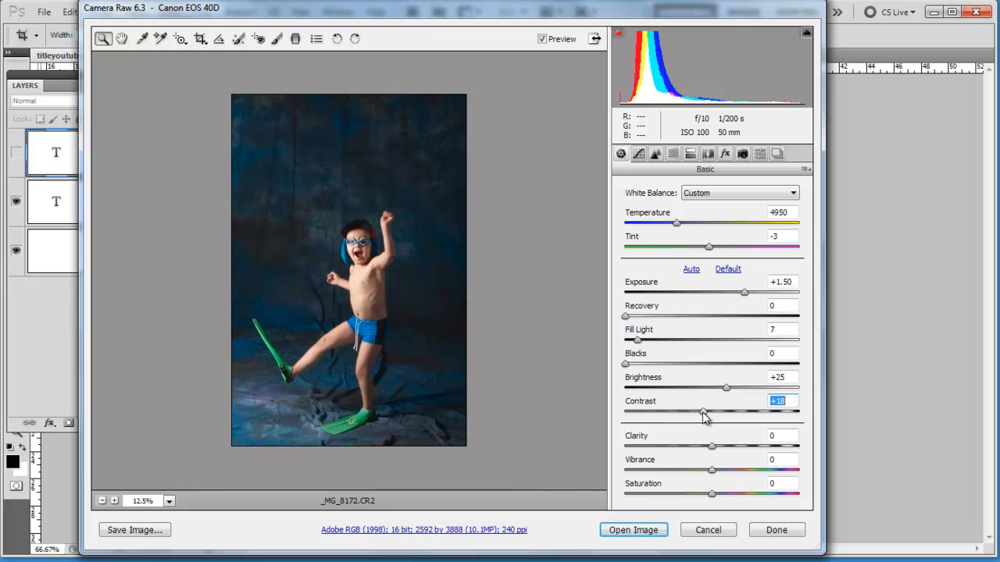
{"action": "left_click", "coordinate": [367, 258]}
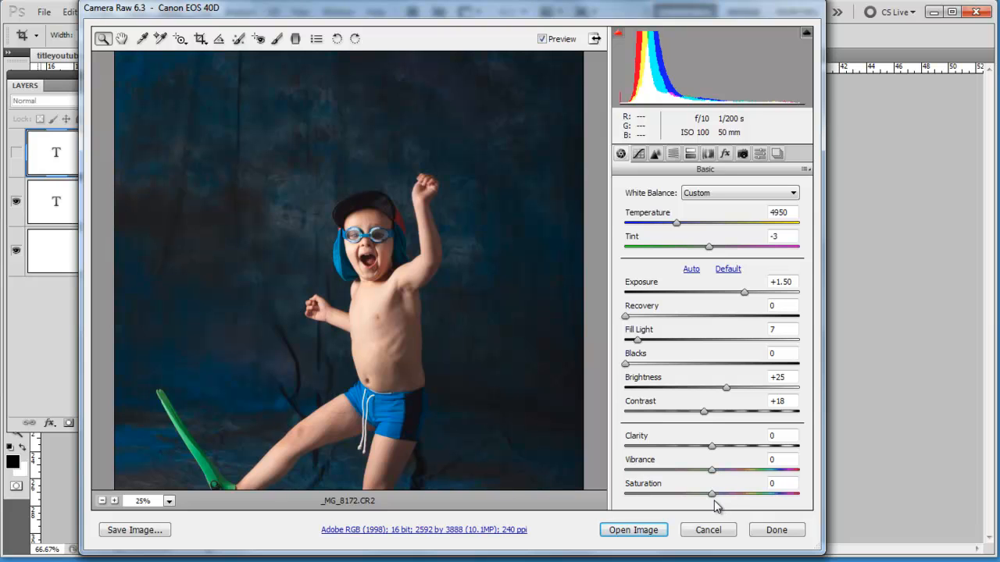
{"action": "left_click_drag", "start_coordinate": [713, 500], "coordinate": [702, 501]}
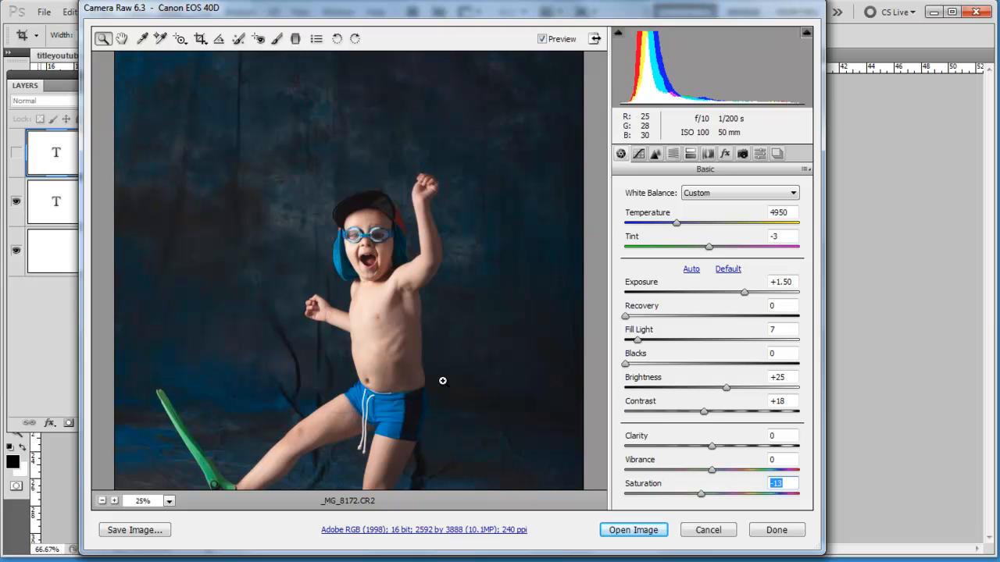
Try strong Vibrance amounts on the photo and settle on a Vibrance of +39
{"action": "scroll", "coordinate": [443, 381], "scroll_direction": "down", "scroll_amount": 1}
{"action": "scroll", "coordinate": [443, 381], "scroll_direction": "down", "scroll_amount": 1}
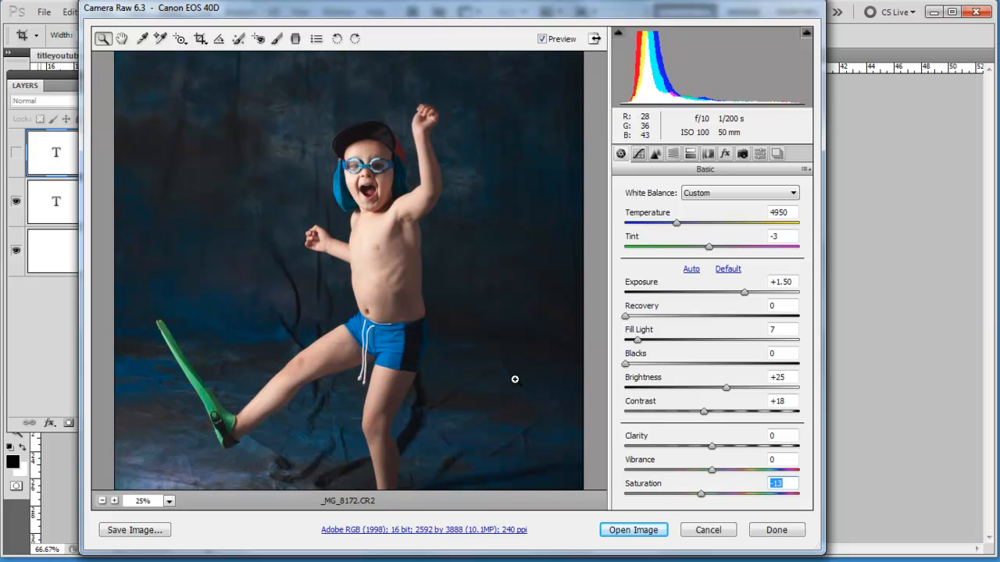
{"action": "left_click_drag", "start_coordinate": [712, 469], "coordinate": [798, 471]}
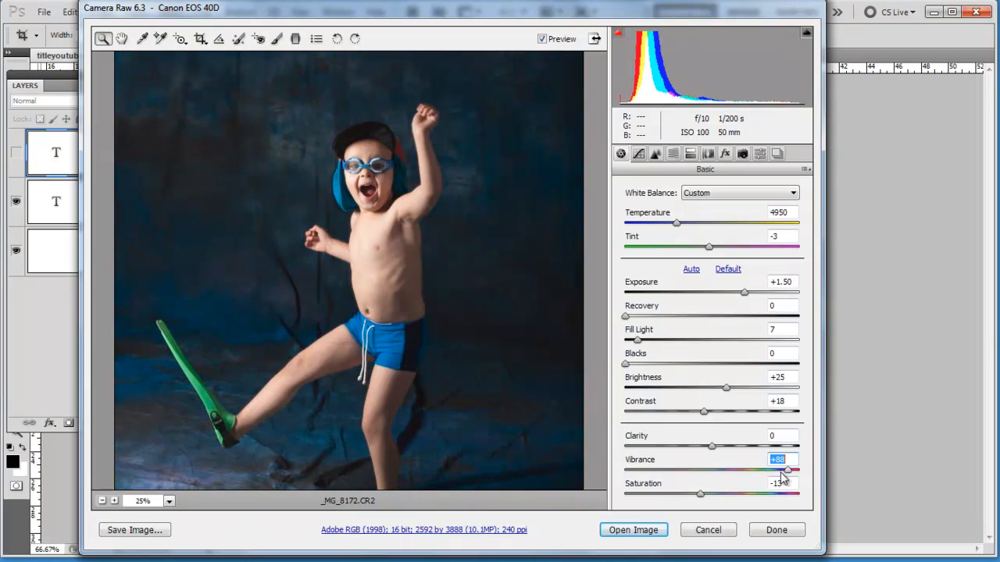
{"action": "left_click_drag", "start_coordinate": [798, 470], "coordinate": [703, 504]}
{"action": "left_click", "coordinate": [712, 472]}
{"action": "left_click_drag", "start_coordinate": [715, 471], "coordinate": [746, 471]}
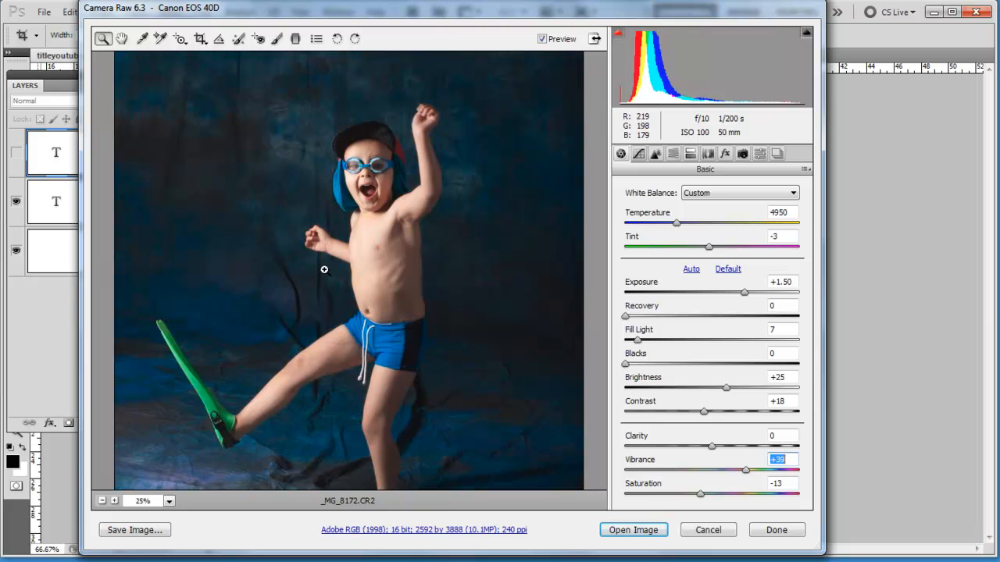
Set Clarity to +9 while checking the boy's face at 200% magnification
{"action": "left_click", "coordinate": [365, 204]}
{"action": "left_click", "coordinate": [359, 266]}
{"action": "left_click", "coordinate": [361, 266]}
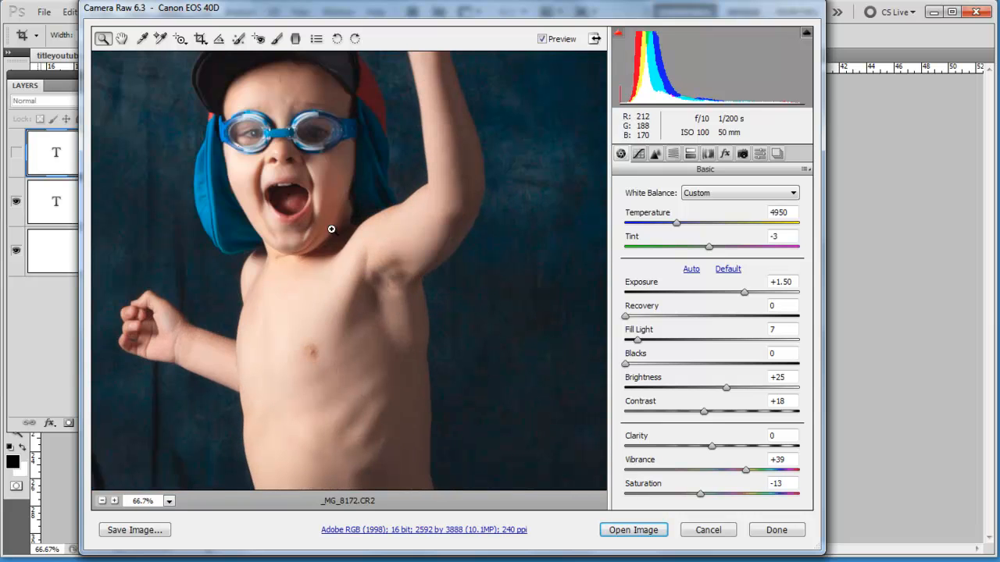
{"action": "left_click", "coordinate": [319, 198]}
{"action": "left_click", "coordinate": [319, 239]}
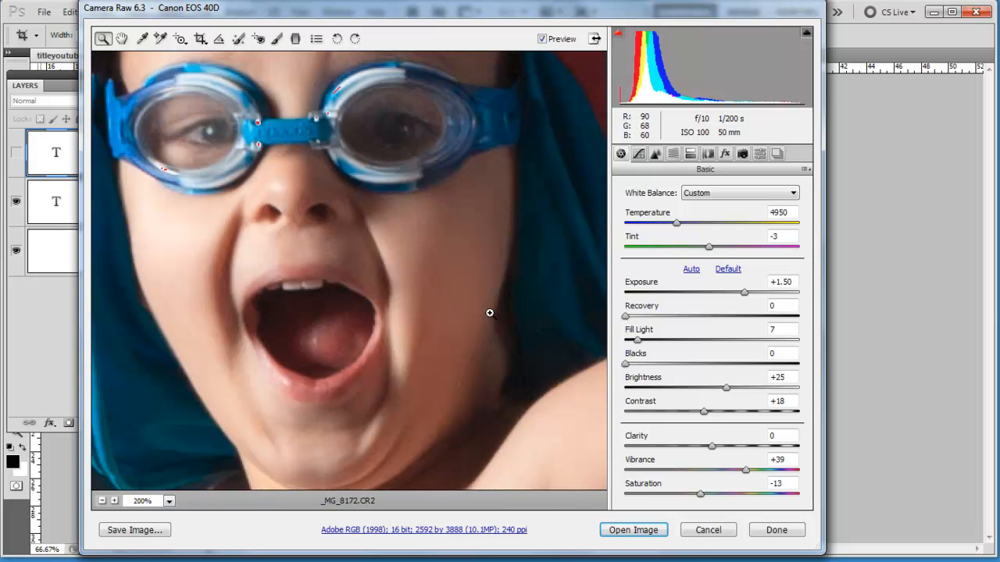
{"action": "left_click_drag", "start_coordinate": [712, 447], "coordinate": [717, 424]}
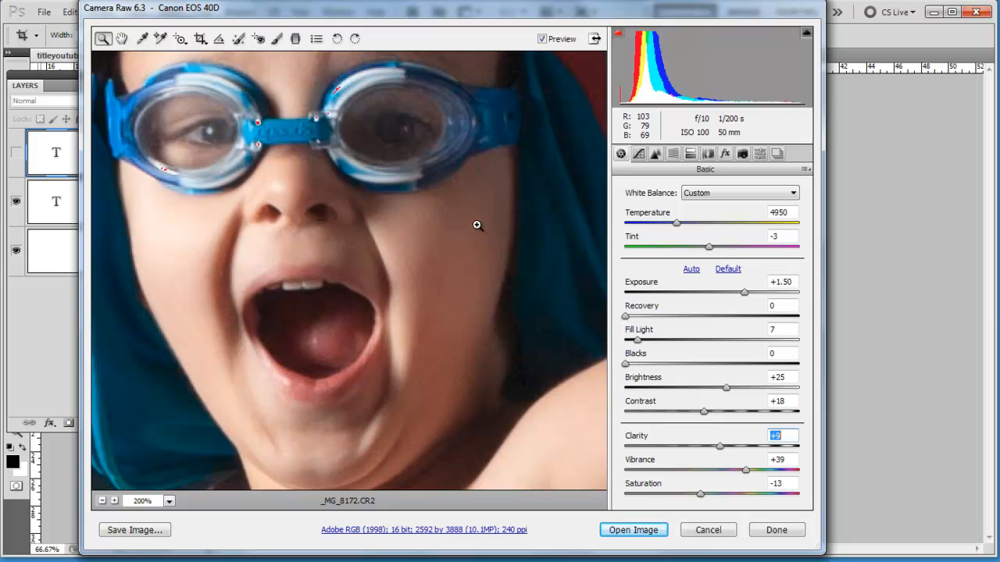
Try 16 Bits/Channel depth and the enlarged 4096 by 6144 size in the workflow options, discarding the changes
{"action": "left_click", "coordinate": [462, 530]}
{"action": "left_click_drag", "start_coordinate": [499, 156], "coordinate": [372, 182]}
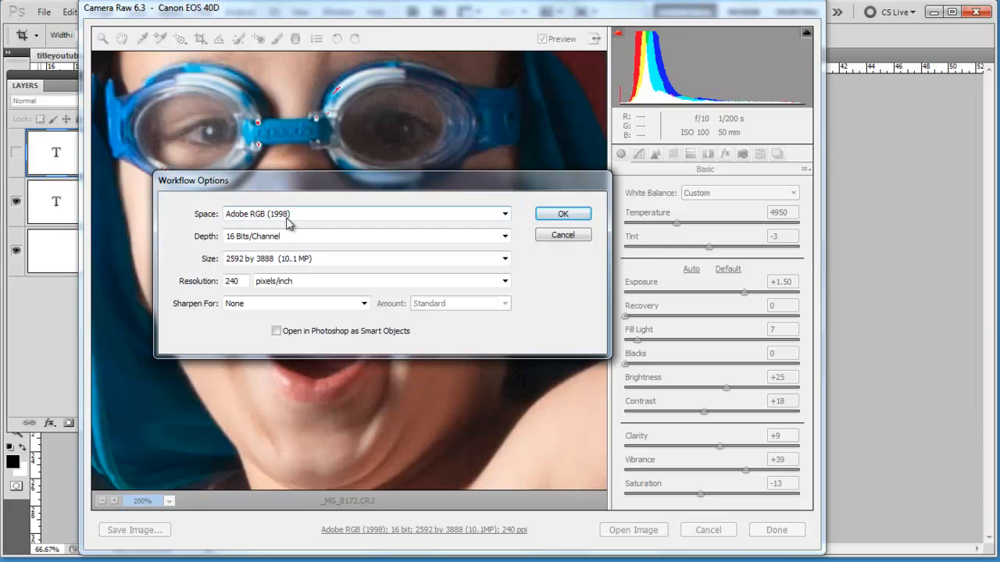
{"action": "left_click", "coordinate": [263, 237]}
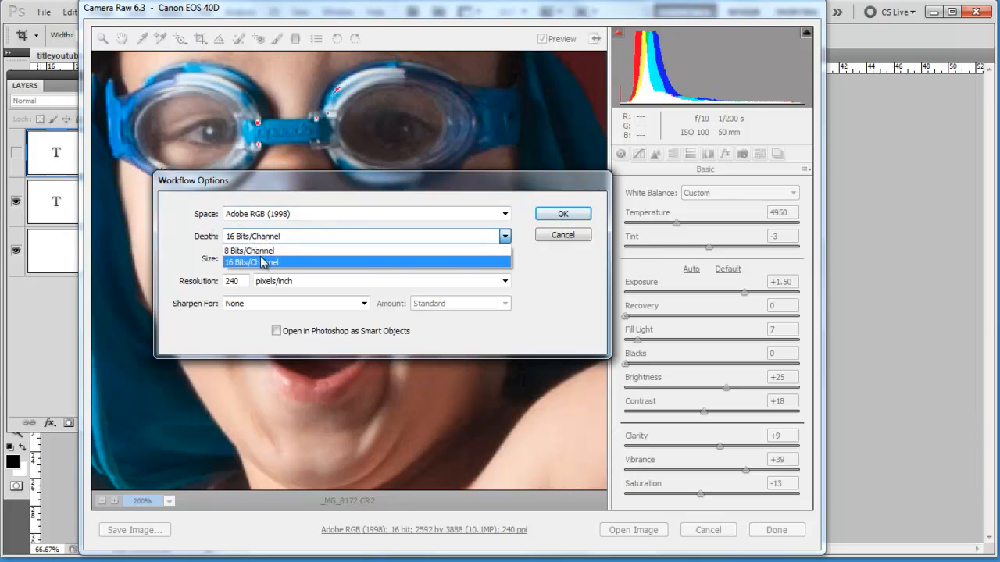
{"action": "left_click", "coordinate": [264, 262]}
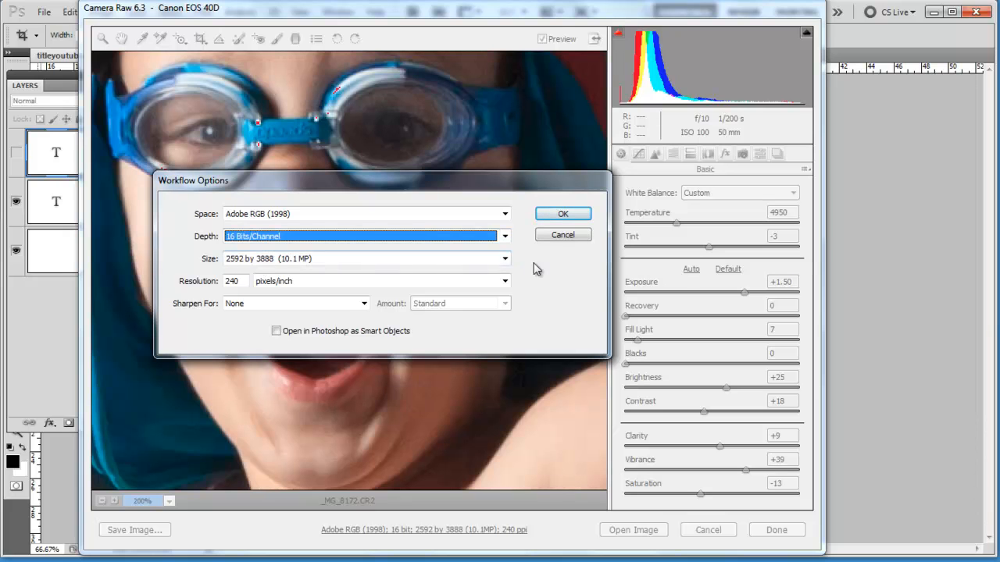
{"action": "left_click", "coordinate": [504, 260]}
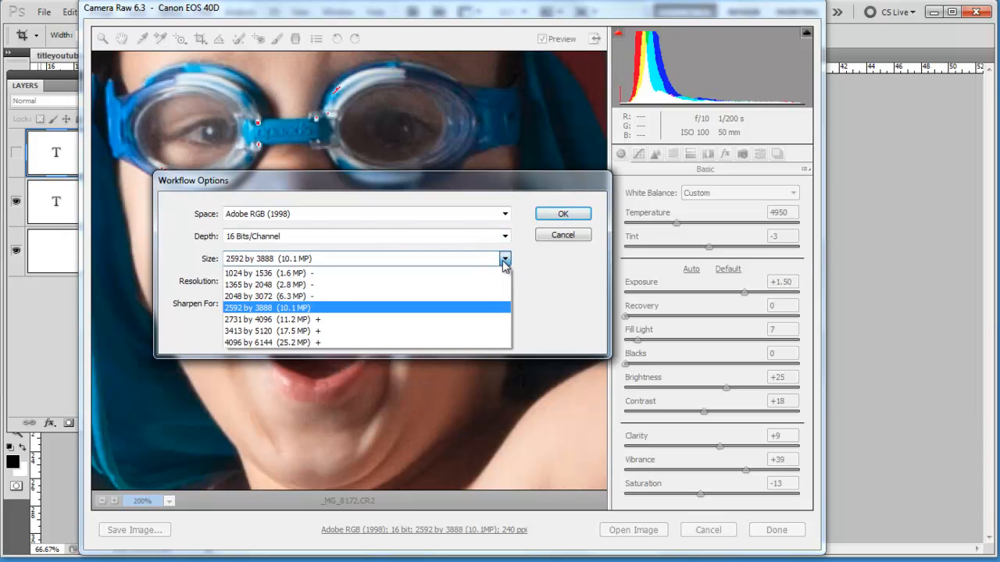
{"action": "left_click", "coordinate": [467, 342]}
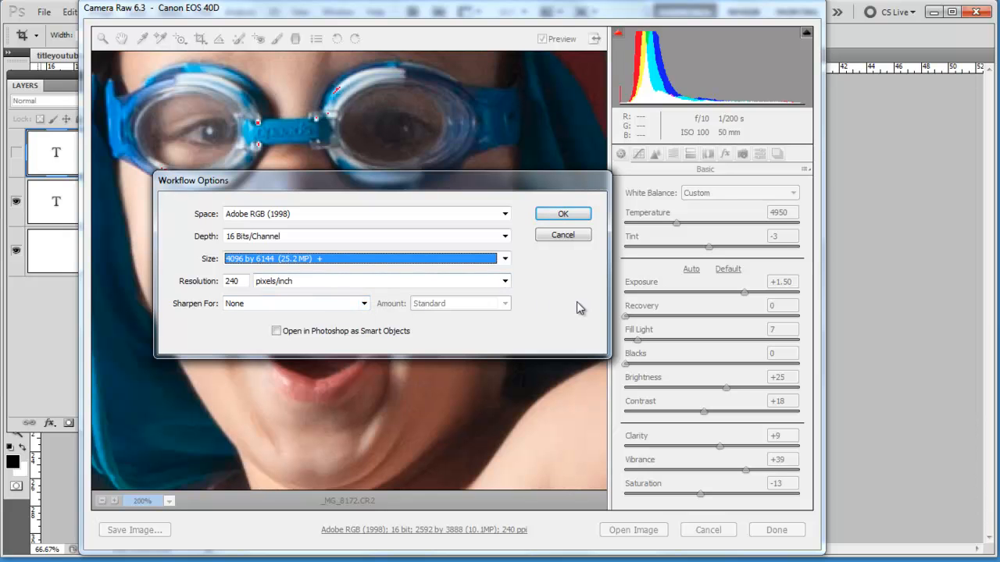
{"action": "left_click", "coordinate": [573, 236]}
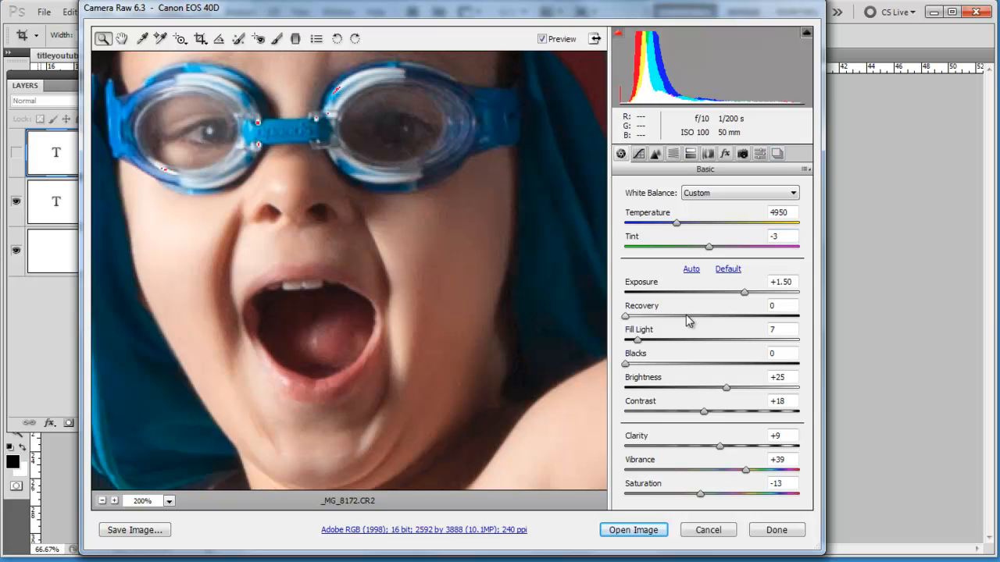
Go to the Detail settings and examine the boy's skin at up to 400% magnification, returning to 100%
{"action": "left_click", "coordinate": [656, 155]}
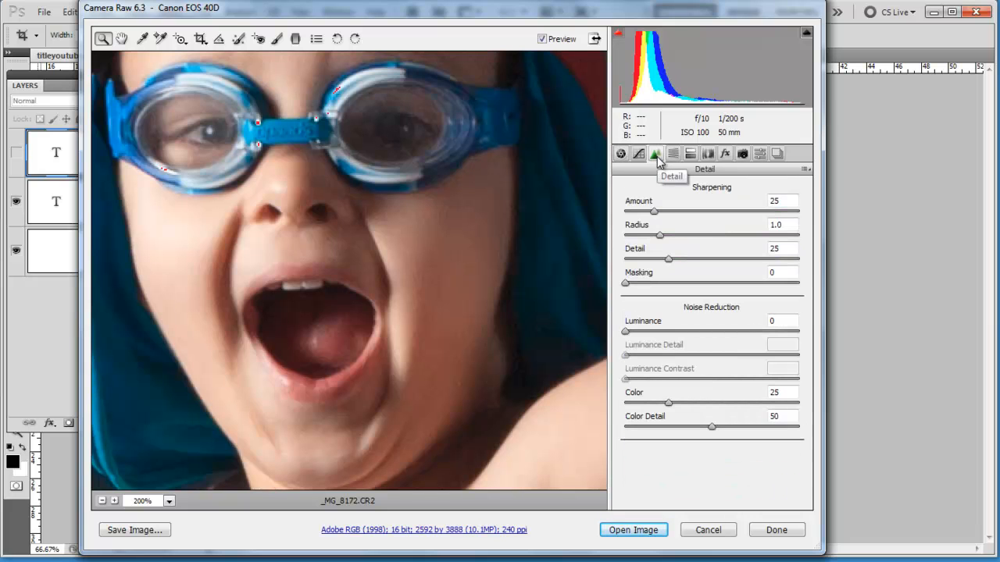
{"action": "left_click", "coordinate": [470, 237]}
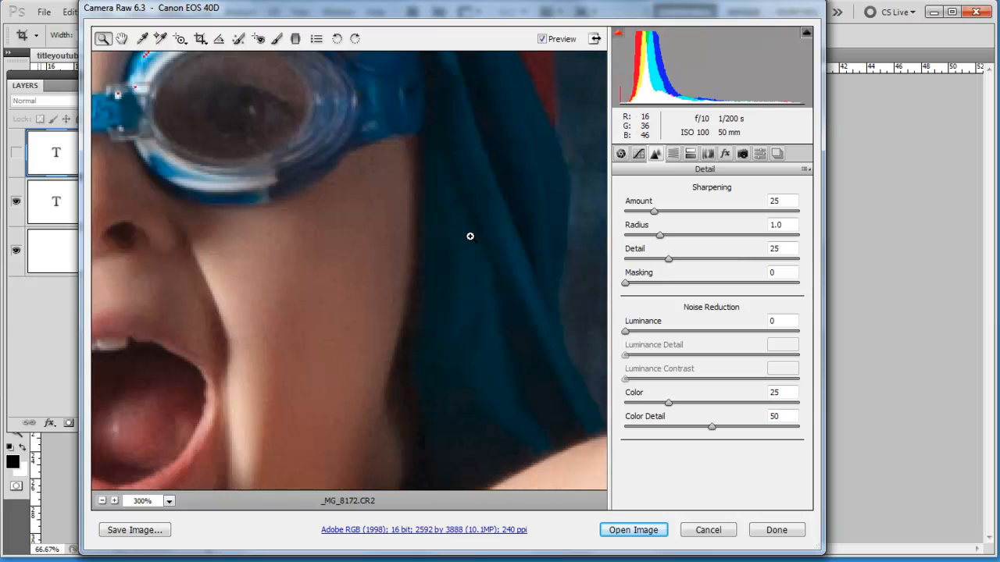
{"action": "left_click", "coordinate": [347, 303]}
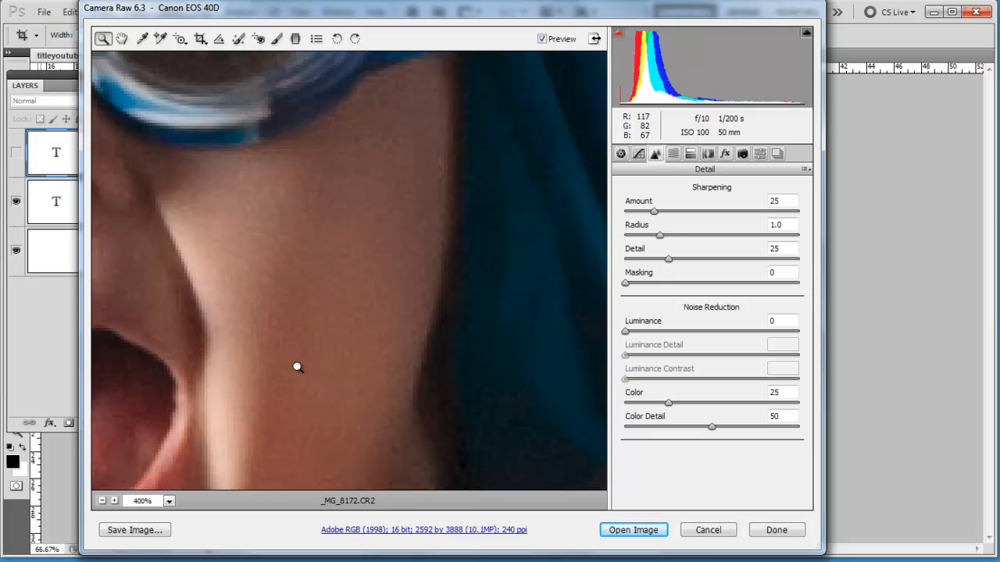
{"action": "left_click", "coordinate": [170, 506]}
{"action": "left_click", "coordinate": [161, 408]}
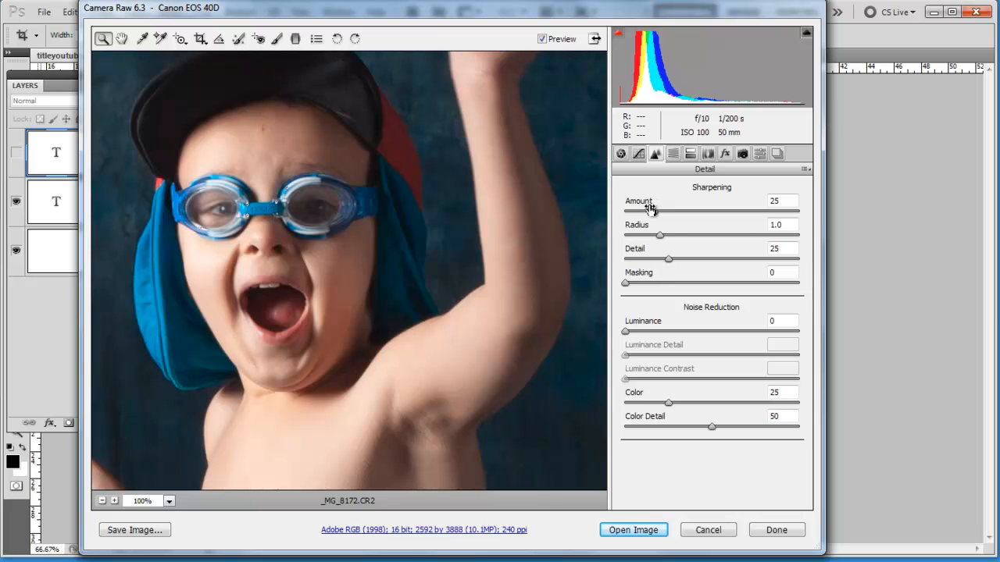
Try a sharpening Amount of 139 and check its effect on the boy's face at 200% magnification
{"action": "left_click_drag", "start_coordinate": [658, 211], "coordinate": [786, 219]}
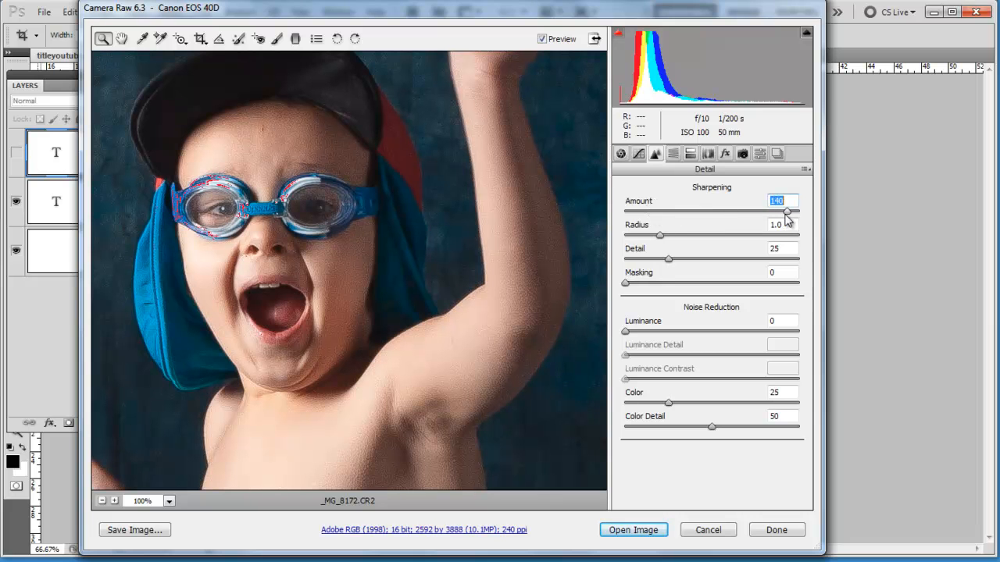
{"action": "left_click", "coordinate": [304, 136]}
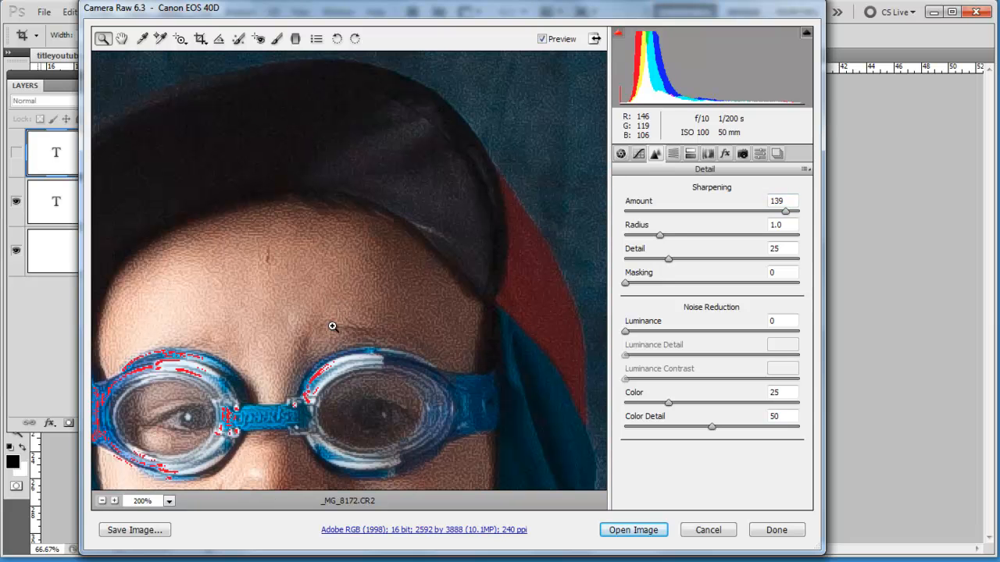
{"action": "scroll", "coordinate": [332, 326], "scroll_direction": "down", "scroll_amount": 5}
{"action": "scroll", "coordinate": [335, 323], "scroll_direction": "down", "scroll_amount": 1}
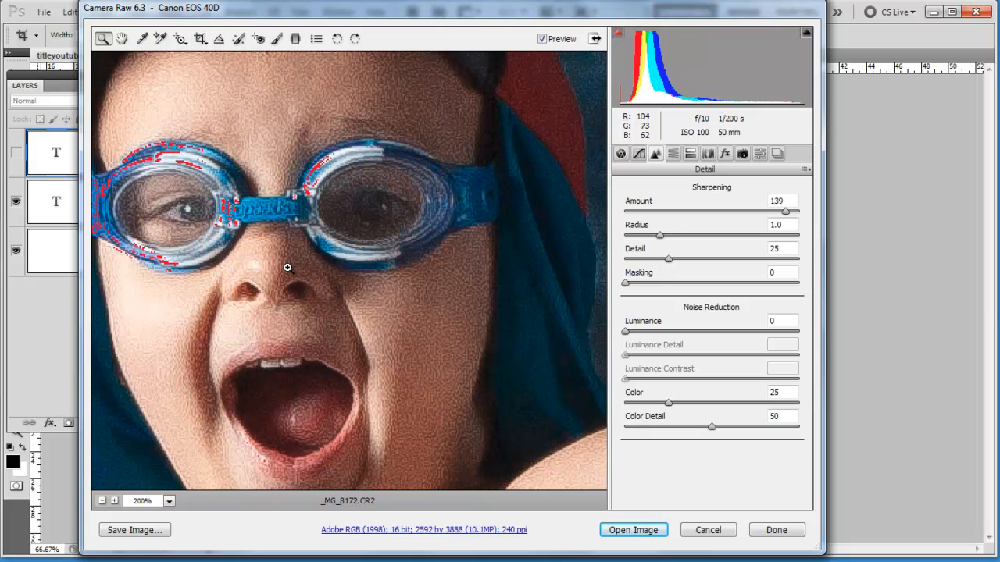
Soften the sharpening by setting Radius to 0.8 and Detail to 11
{"action": "left_click_drag", "start_coordinate": [660, 236], "coordinate": [635, 270]}
{"action": "left_click_drag", "start_coordinate": [673, 235], "coordinate": [642, 264]}
{"action": "left_click", "coordinate": [645, 235]}
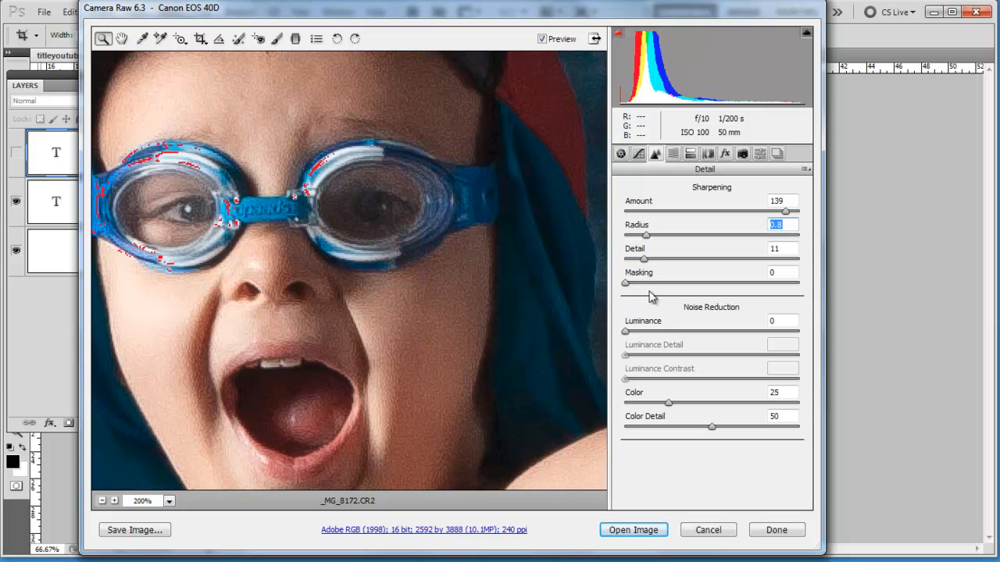
Try sharpening with Masking at 96 and Amount at 150, and settle on Masking 47 and Amount 23
{"action": "left_click_drag", "start_coordinate": [627, 287], "coordinate": [791, 297]}
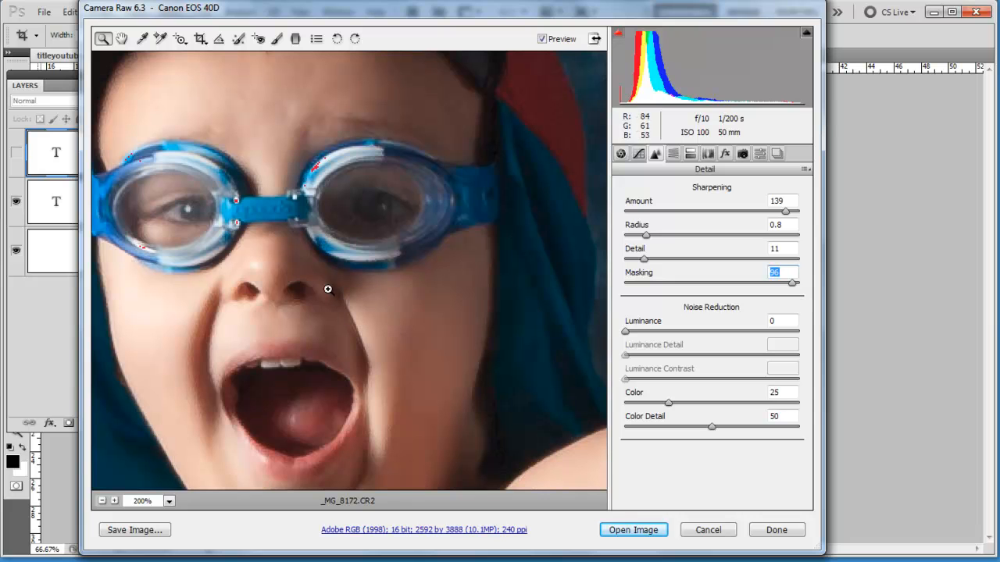
{"action": "left_click_drag", "start_coordinate": [785, 212], "coordinate": [797, 214]}
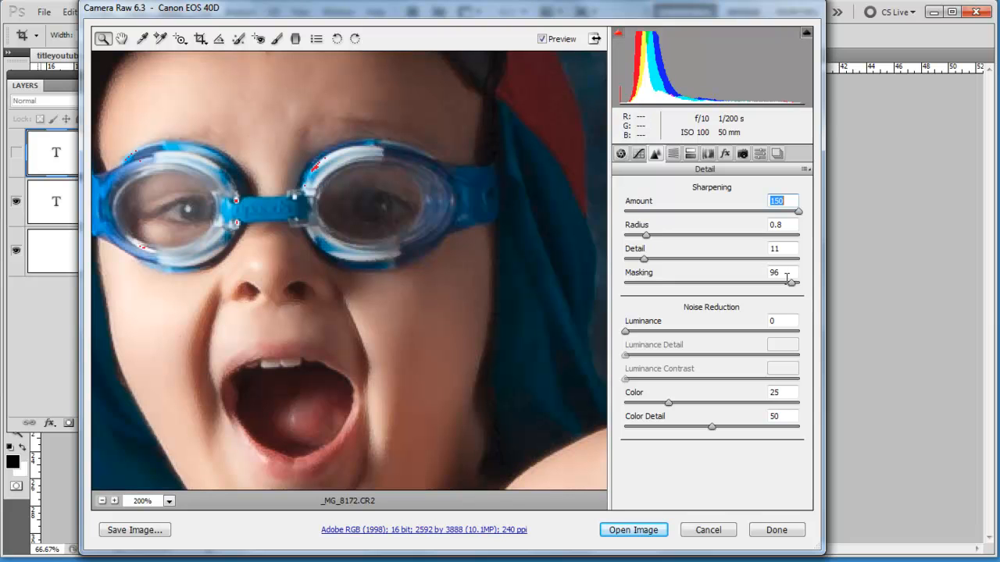
{"action": "left_click_drag", "start_coordinate": [791, 283], "coordinate": [708, 291]}
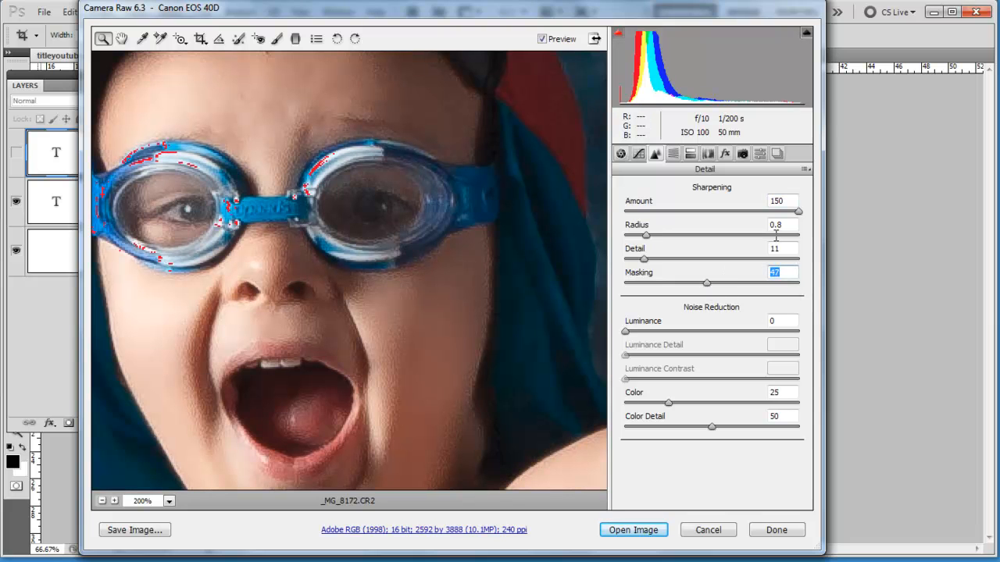
{"action": "left_click_drag", "start_coordinate": [799, 212], "coordinate": [654, 225]}
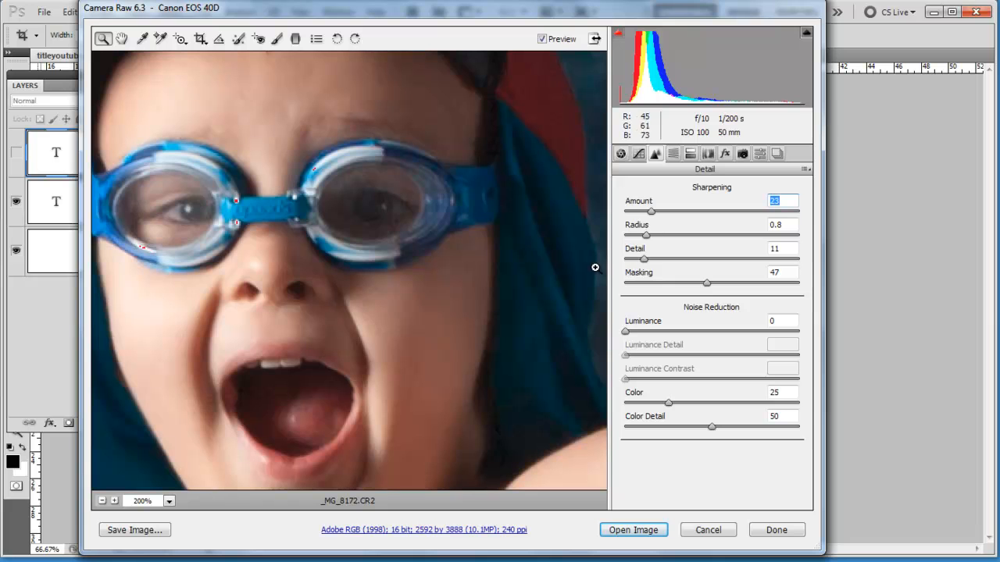
Review the whole photo and its Basic settings, and open the adjusted image in Photoshop
{"action": "key", "text": "alt"}
{"action": "left_click", "coordinate": [334, 184], "text": "alt"}
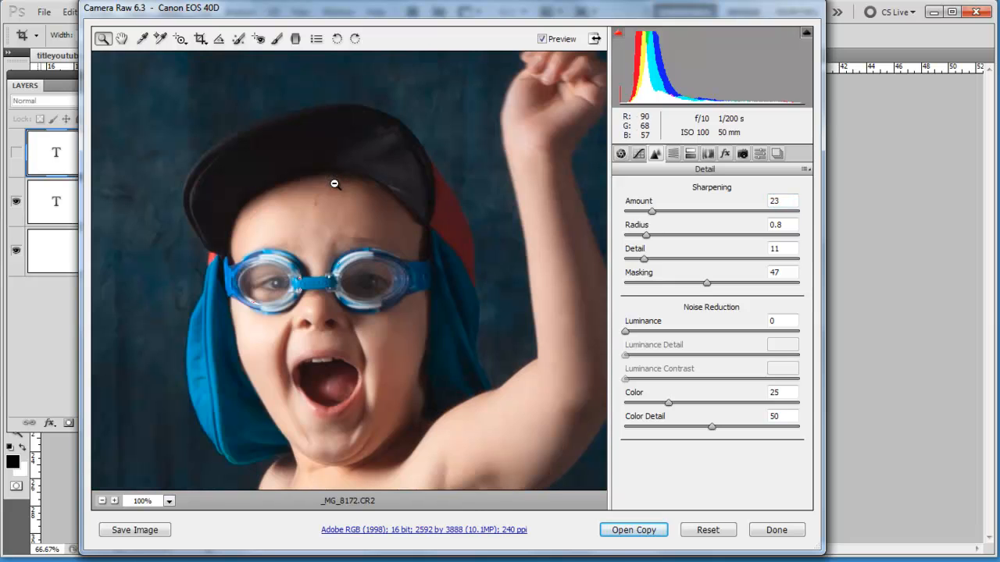
{"action": "left_click", "coordinate": [357, 265], "text": "alt"}
{"action": "left_click", "coordinate": [357, 323], "text": "alt"}
{"action": "left_click", "coordinate": [367, 340], "text": "alt"}
{"action": "left_click", "coordinate": [367, 340], "text": "alt"}
{"action": "left_click", "coordinate": [366, 341], "text": "alt"}
{"action": "left_click", "coordinate": [366, 340], "text": "alt"}
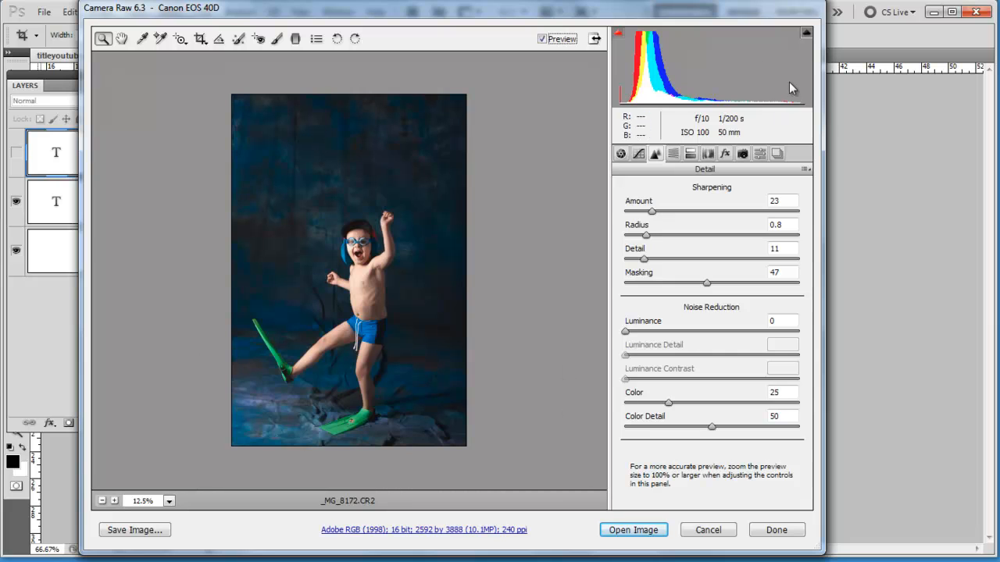
{"action": "left_click", "coordinate": [621, 154]}
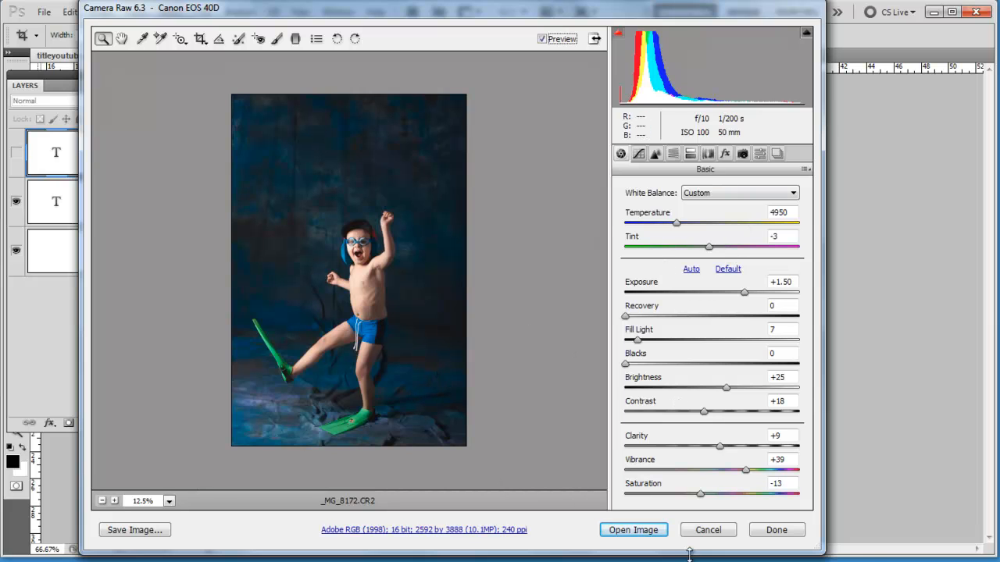
{"action": "left_click", "coordinate": [655, 532]}
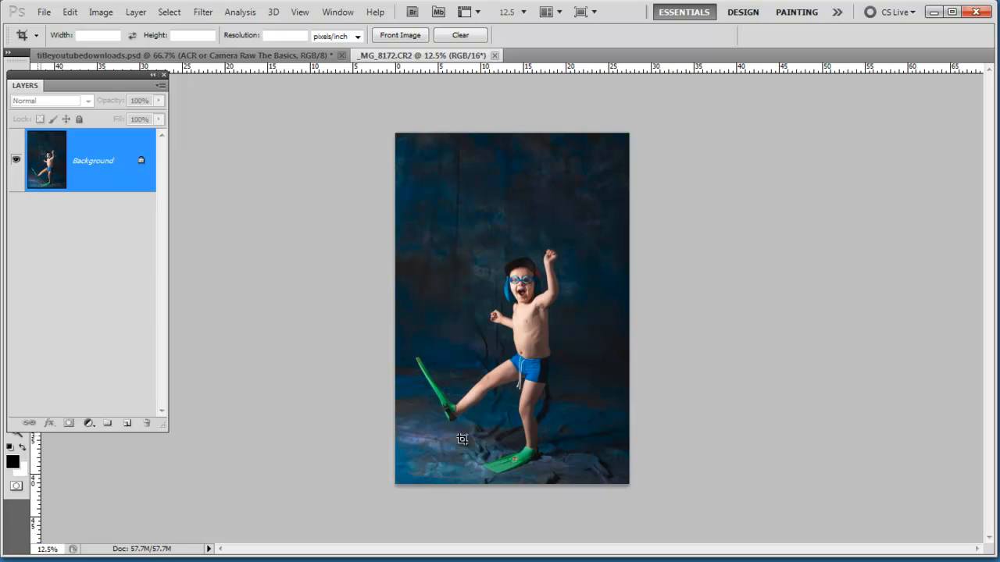
Reopen the recent file _MG_8172.CR2, apply the Camera Raw Defaults, and open this unadjusted version in Photoshop
{"action": "left_click", "coordinate": [44, 11]}
{"action": "mouse_move", "coordinate": [63, 111]}
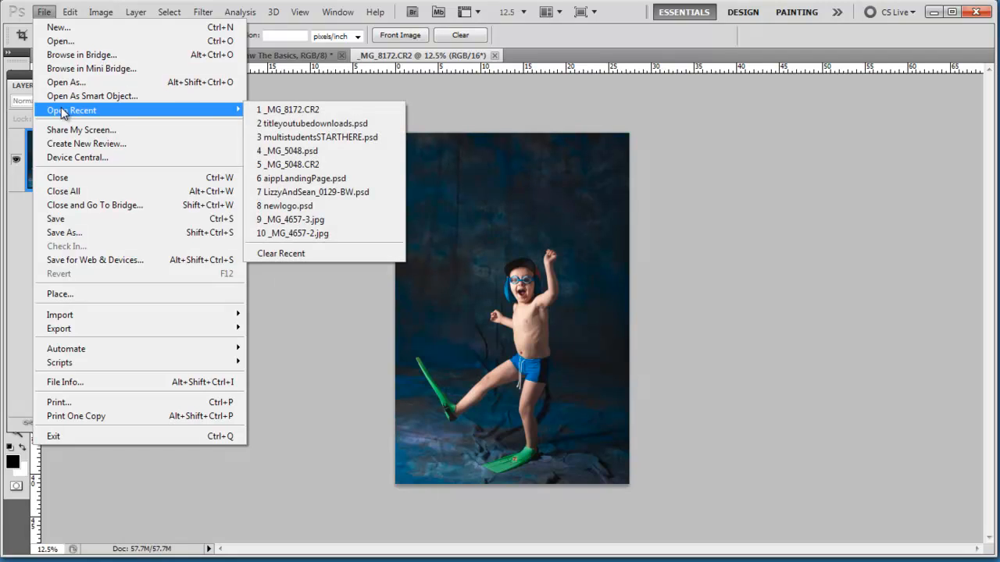
{"action": "left_click", "coordinate": [287, 110]}
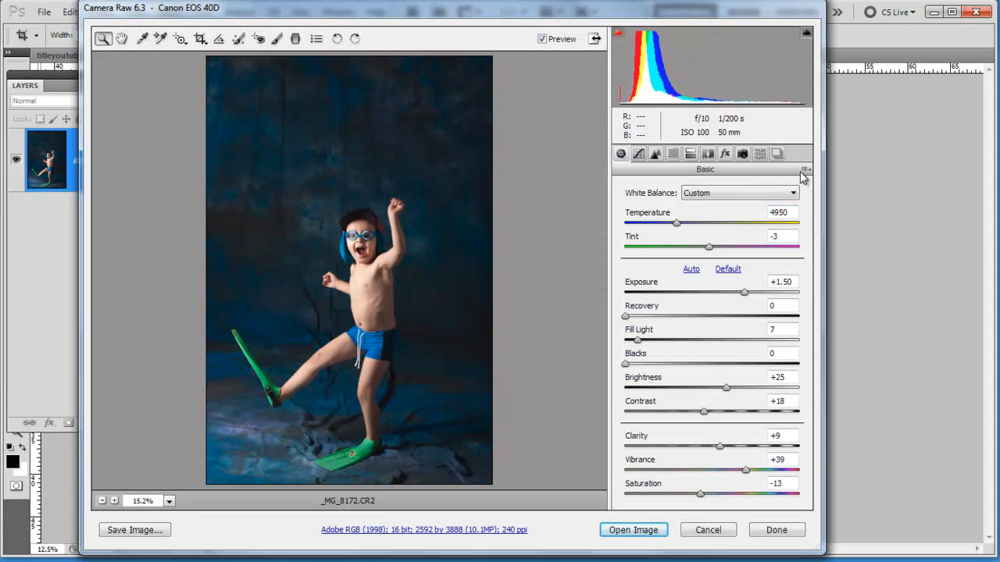
{"action": "left_click", "coordinate": [805, 171]}
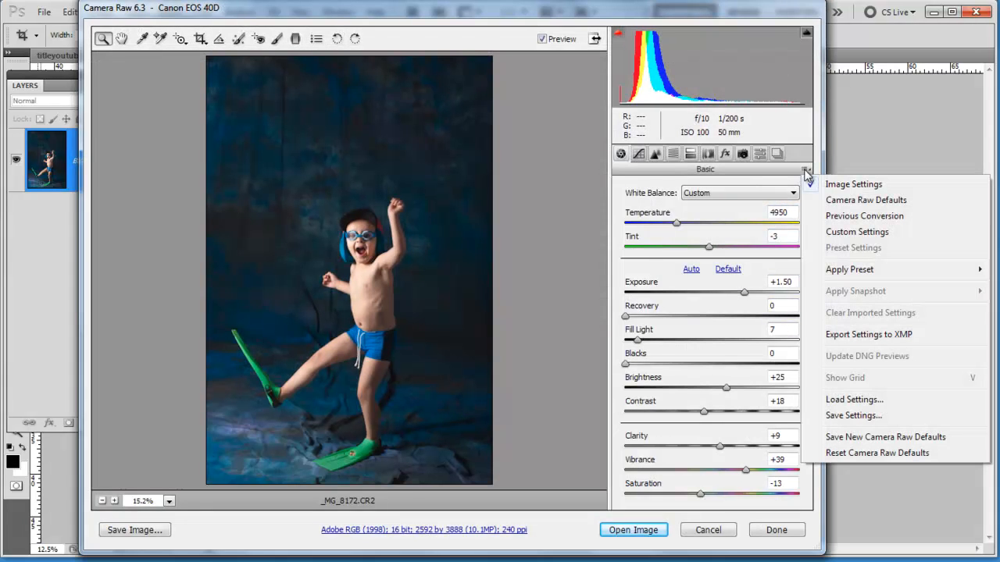
{"action": "left_click", "coordinate": [831, 200]}
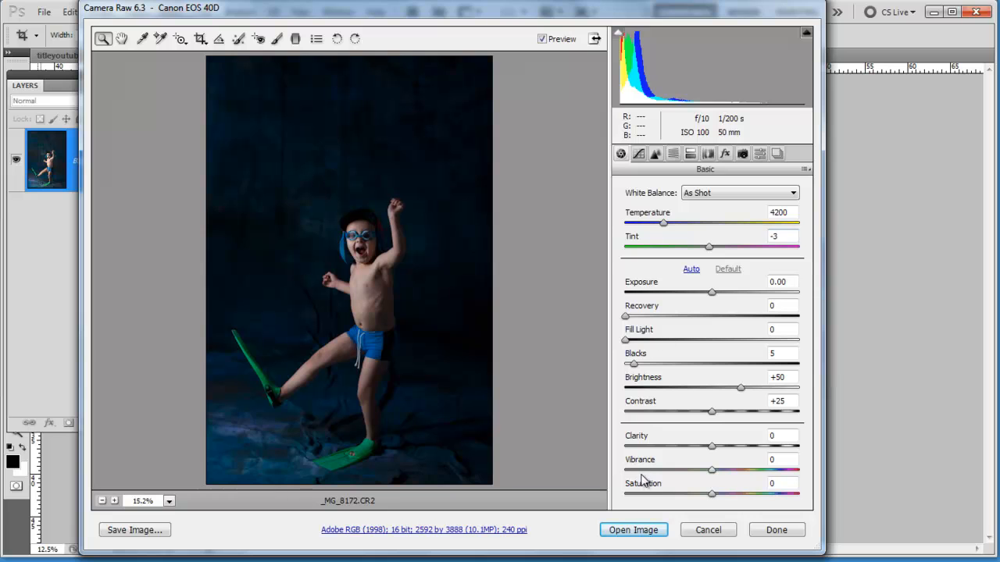
{"action": "left_click", "coordinate": [633, 531]}
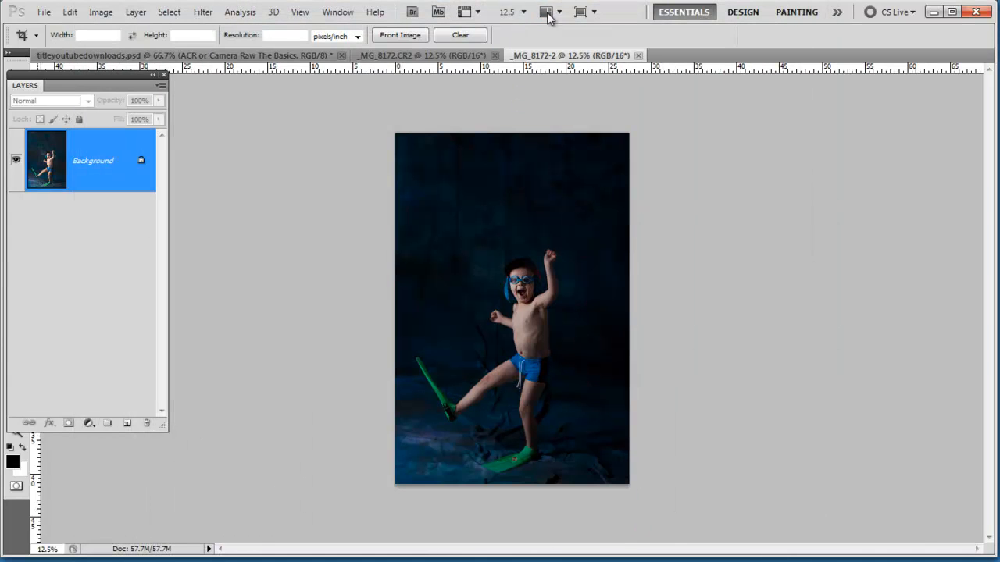
Float all document windows and separate the unadjusted _MG_8172-2 from the adjusted _MG_8172.CR2
{"action": "left_click", "coordinate": [548, 14]}
{"action": "left_click", "coordinate": [575, 161]}
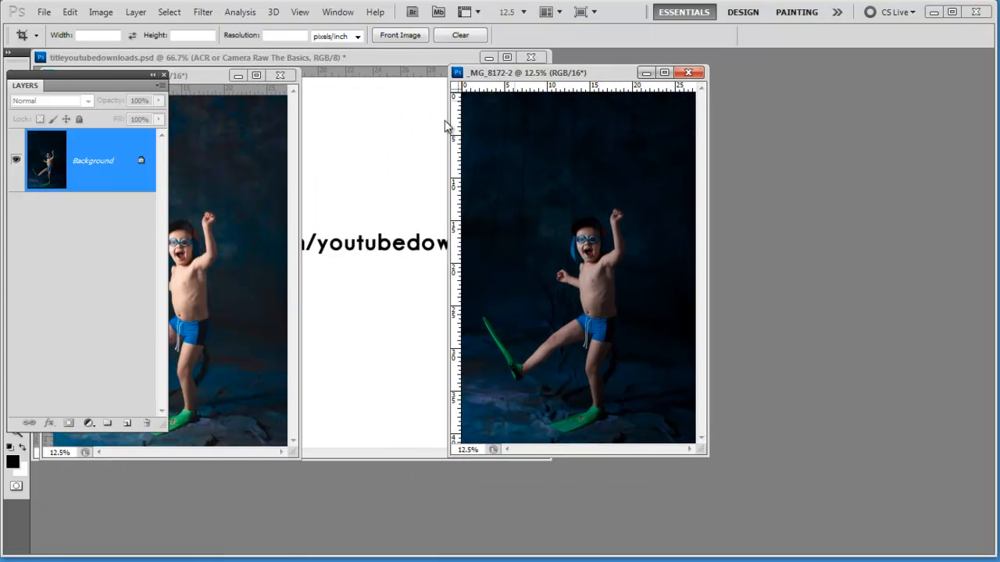
{"action": "left_click_drag", "start_coordinate": [355, 76], "coordinate": [881, 73]}
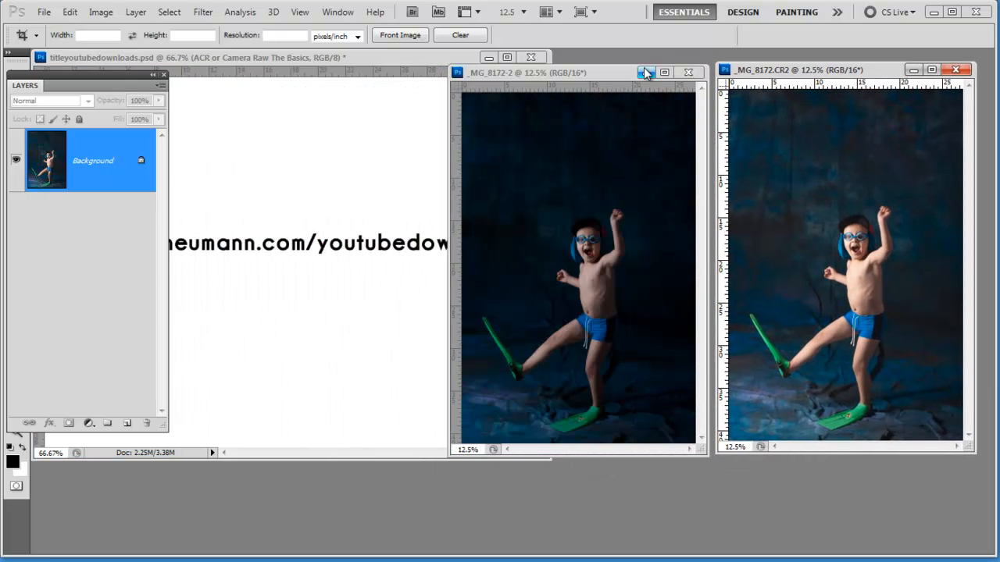
{"action": "left_click_drag", "start_coordinate": [619, 73], "coordinate": [378, 69]}
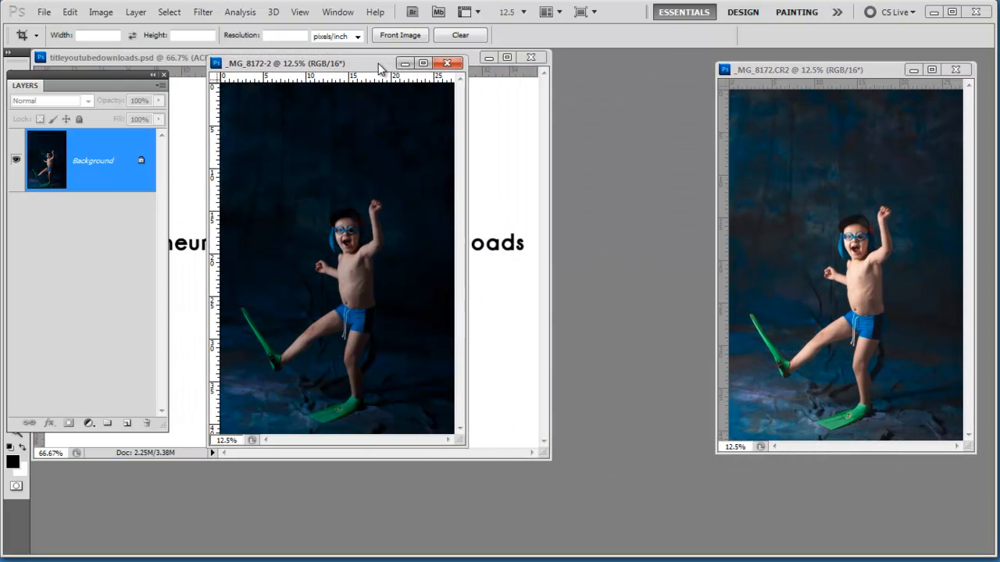
Enlarge both photo windows, place them side by side, and magnify both versions to 16.7% for comparison
{"action": "left_click_drag", "start_coordinate": [468, 448], "coordinate": [553, 555]}
{"action": "left_click_drag", "start_coordinate": [830, 73], "coordinate": [654, 66]}
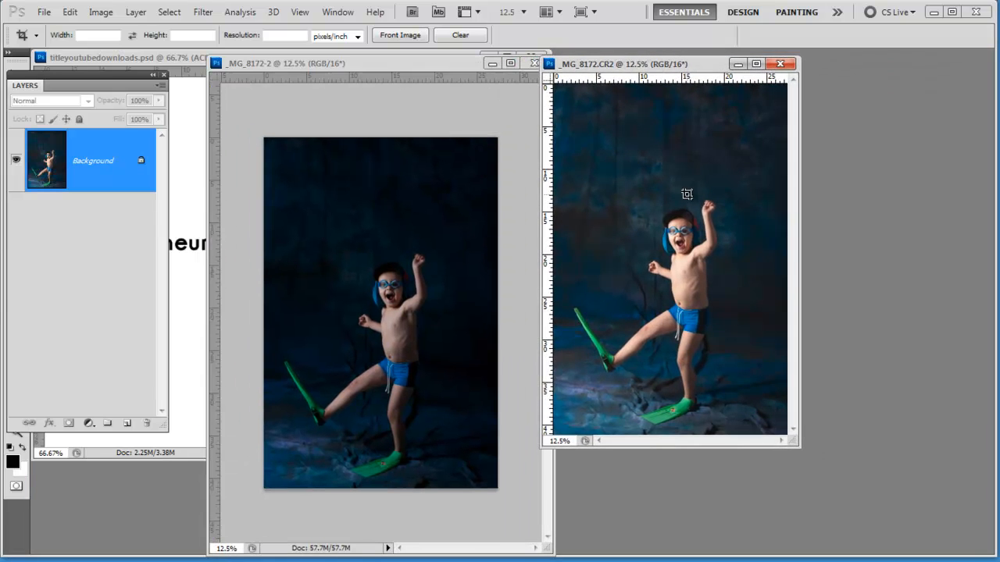
{"action": "left_click_drag", "start_coordinate": [797, 448], "coordinate": [899, 559]}
{"action": "key", "text": "ctrl+plus"}
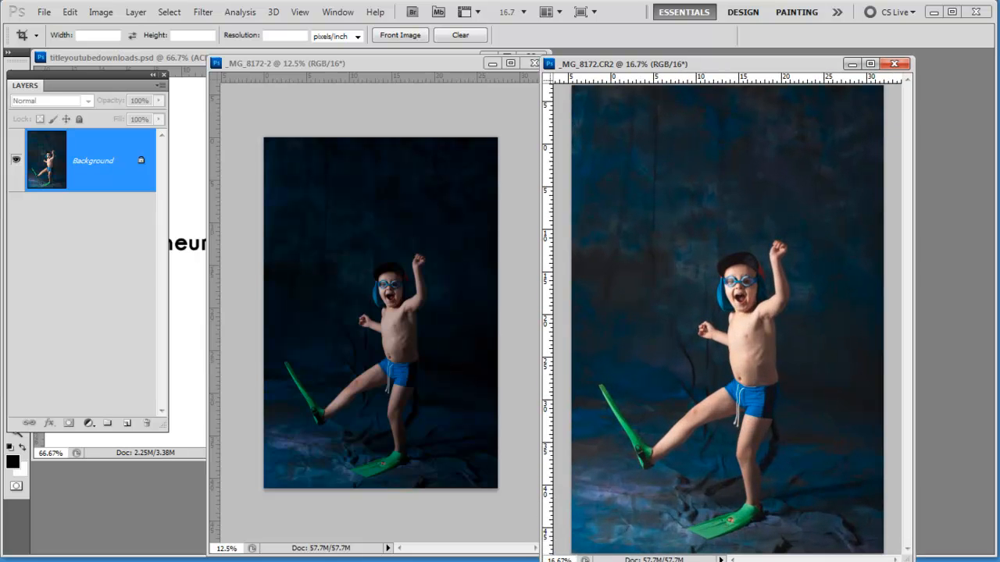
{"action": "left_click", "coordinate": [439, 68]}
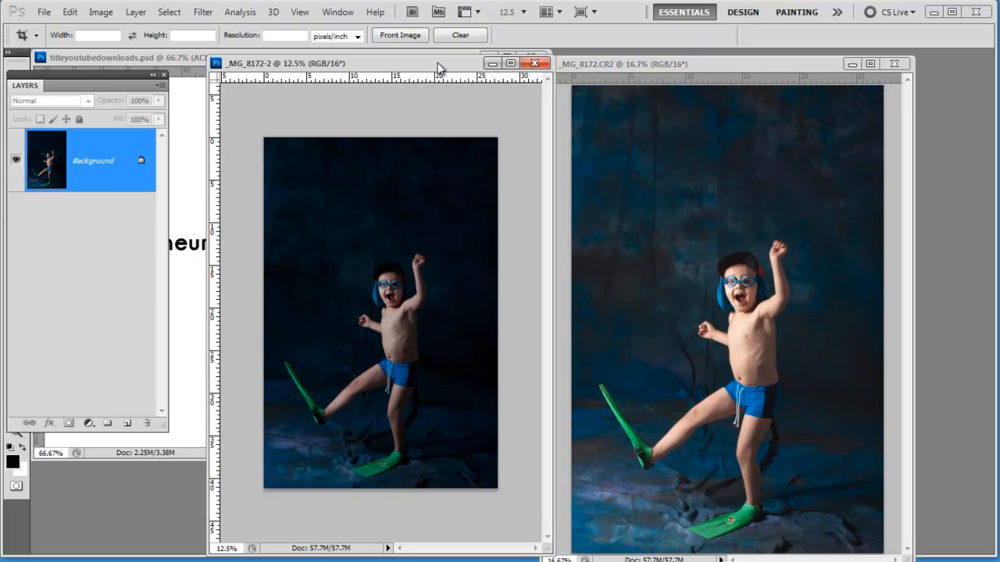
{"action": "key", "text": "ctrl+plus"}
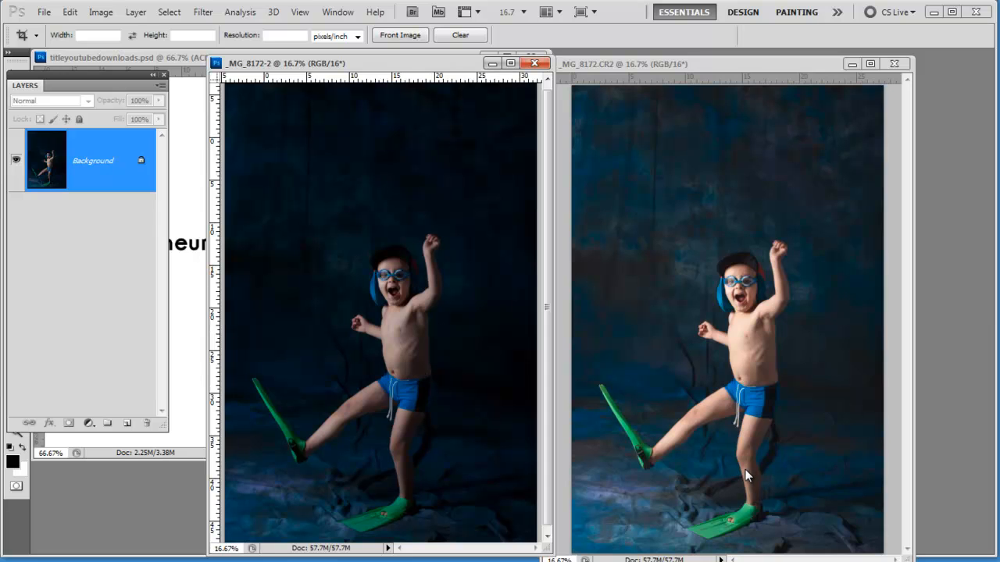
Close both photo versions without saving, and move the titleyoutubedownloads.psd window to the middle of the workspace
{"action": "left_click", "coordinate": [536, 64]}
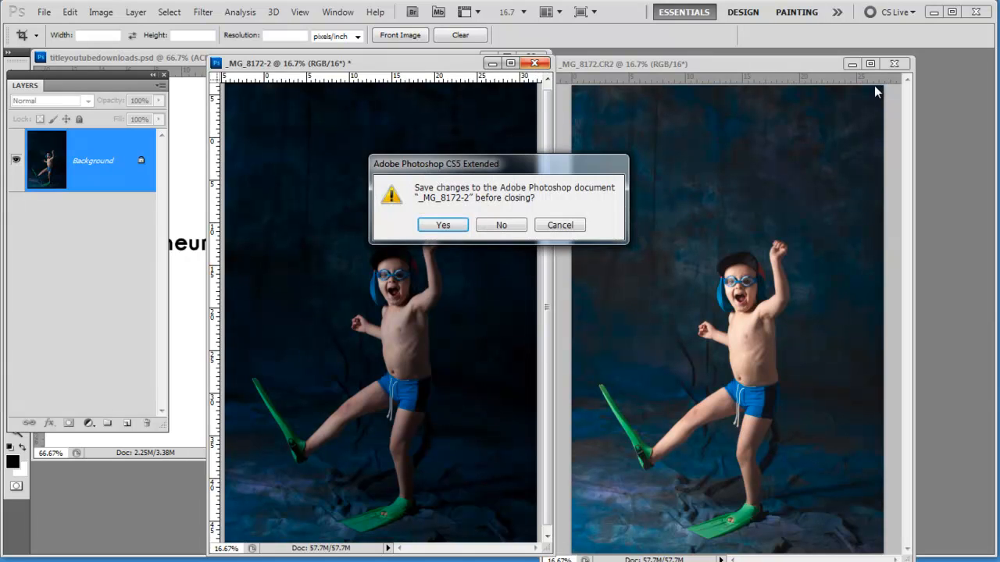
{"action": "left_click", "coordinate": [514, 226]}
{"action": "left_click", "coordinate": [895, 64]}
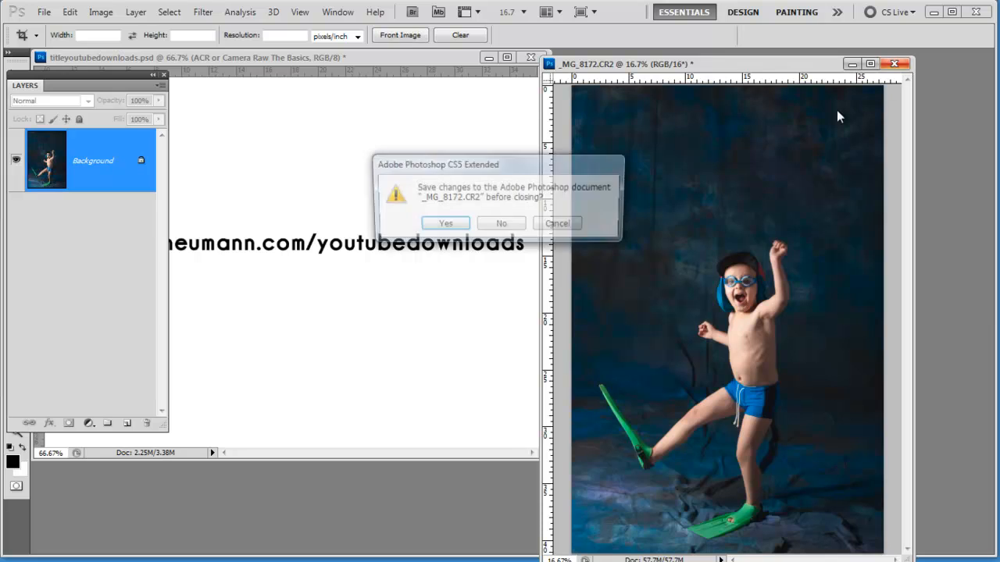
{"action": "left_click", "coordinate": [497, 225]}
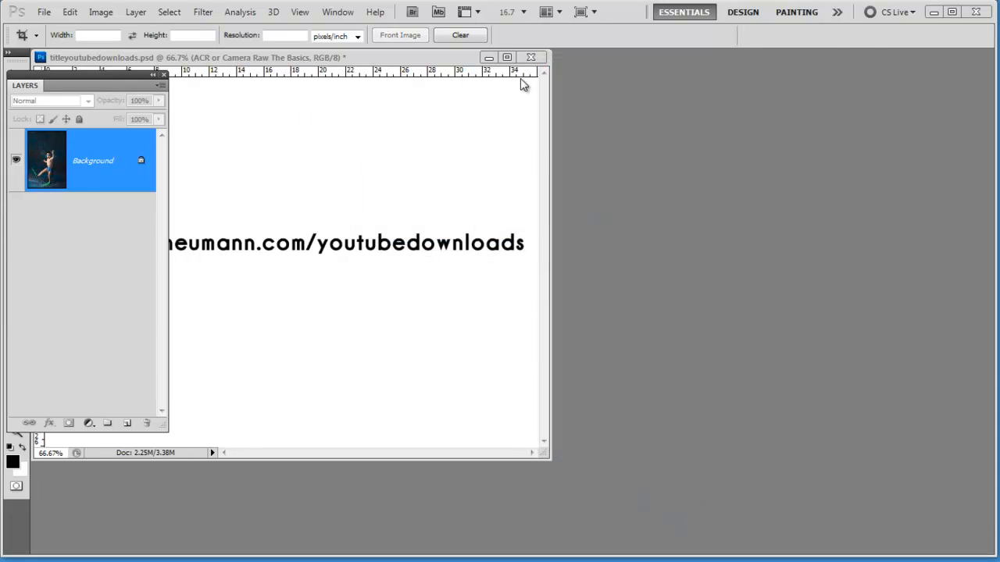
{"action": "left_click_drag", "start_coordinate": [362, 60], "coordinate": [581, 85]}
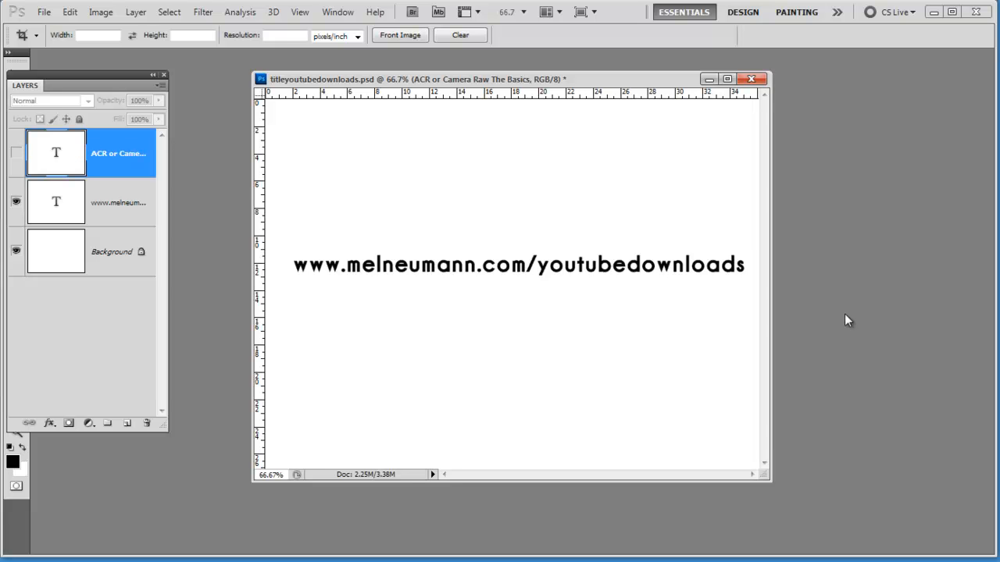
{"action": "key", "text": "XF86AudioRaiseVolume"}
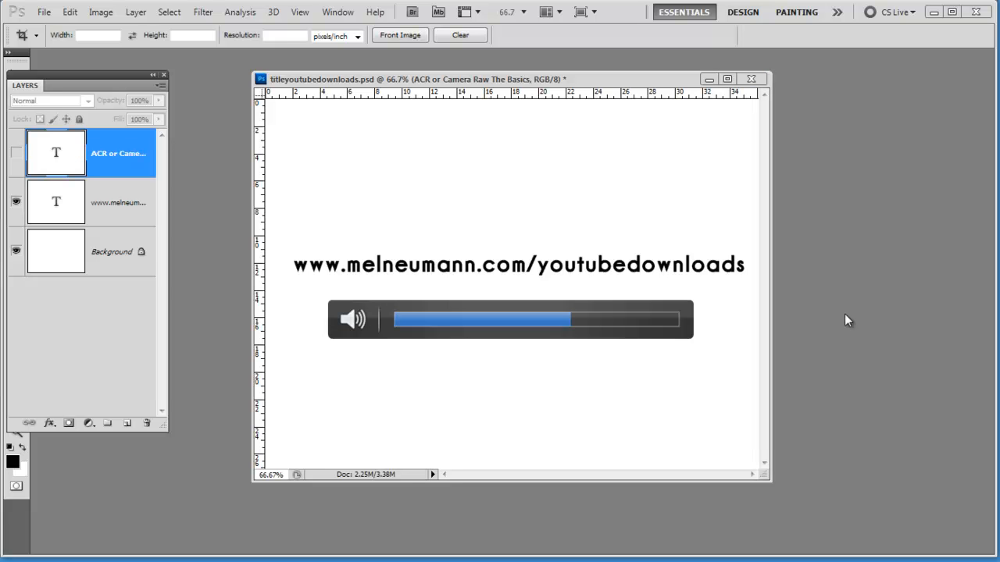